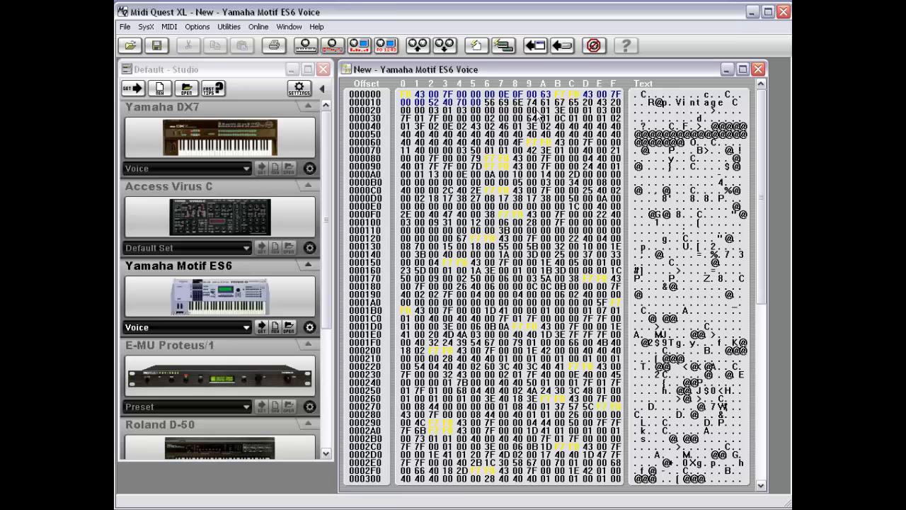
Step: Look through the Yamaha Motif ES6 voice's hex data and close its SysX window
drag(761, 124, 763, 71)
drag(760, 138, 761, 105)
double_click(348, 70)
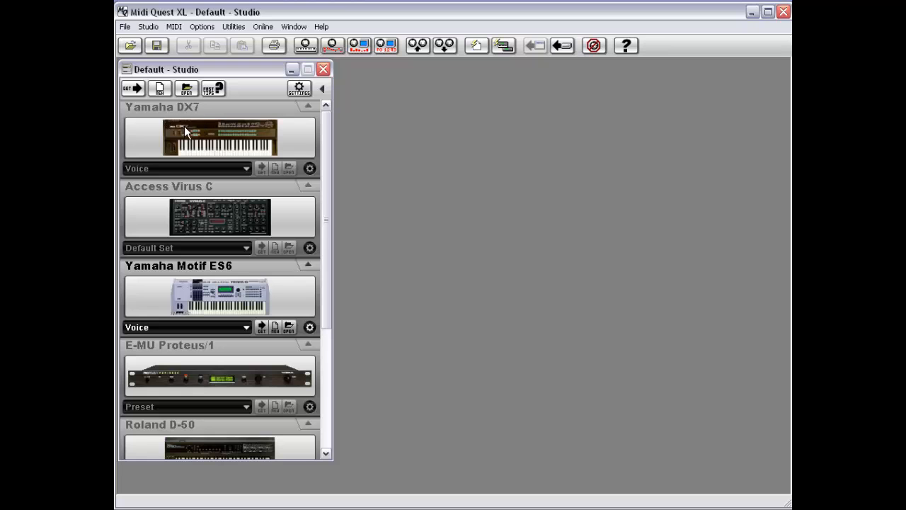
Step: Select the Yamaha DX7 in the studio and set its data type to Voice Bank
click(124, 29)
click(357, 85)
click(198, 143)
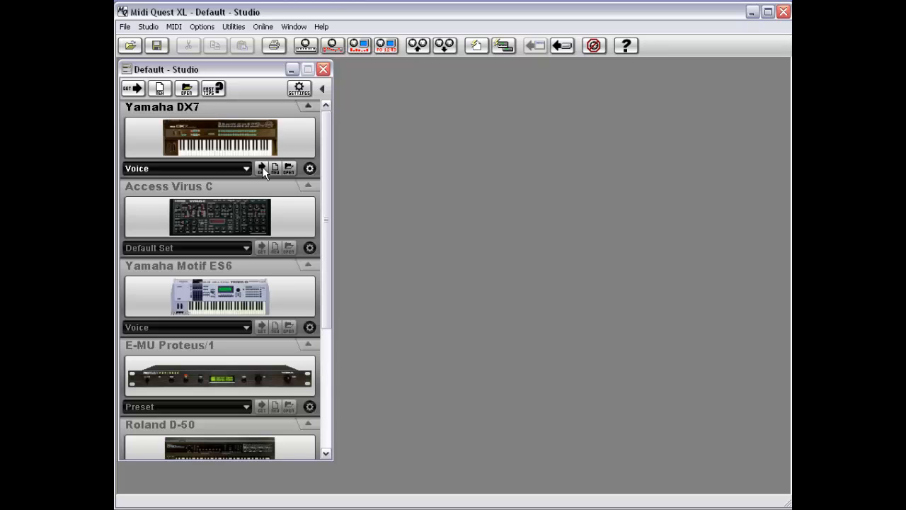
click(159, 174)
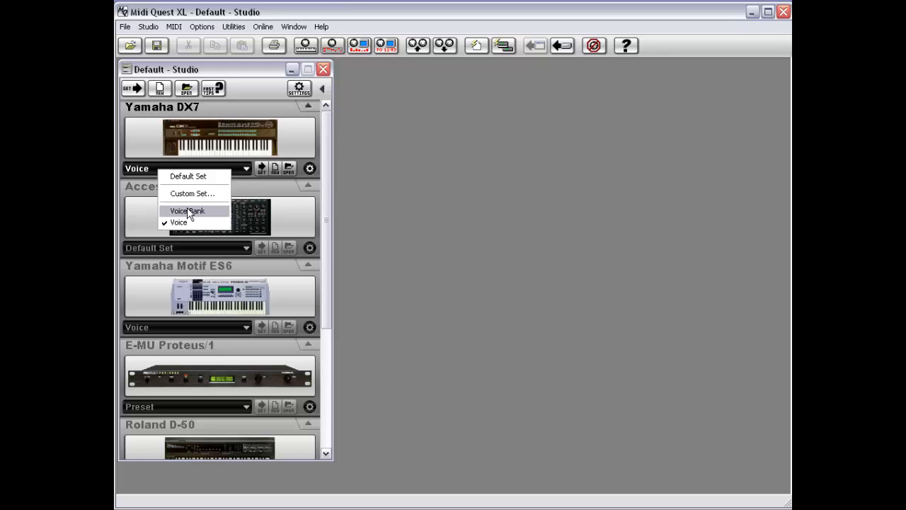
click(188, 211)
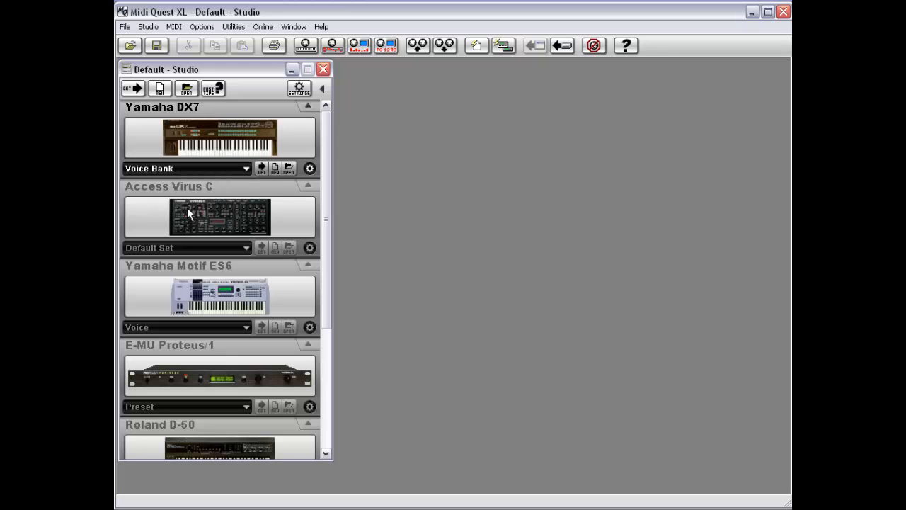
Step: Retrieve the voice bank from the Yamaha DX7 into a SysX window and close that window
click(261, 168)
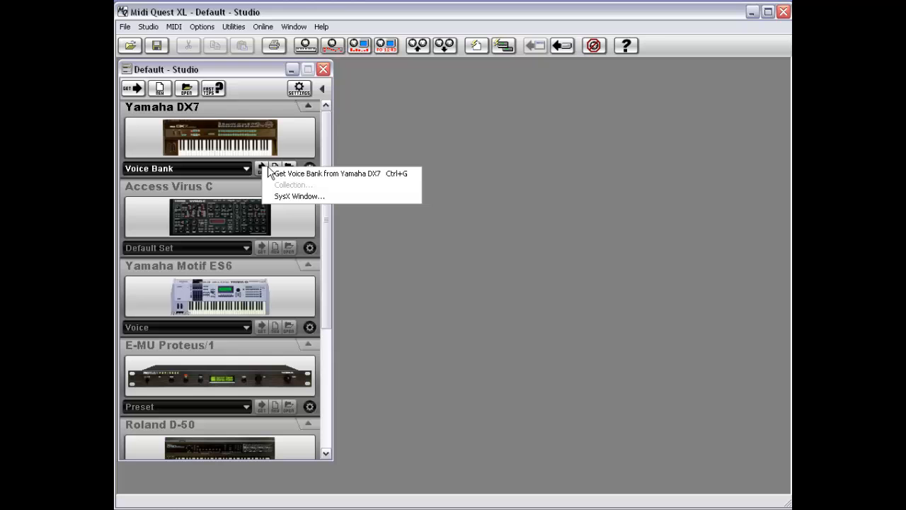
click(293, 197)
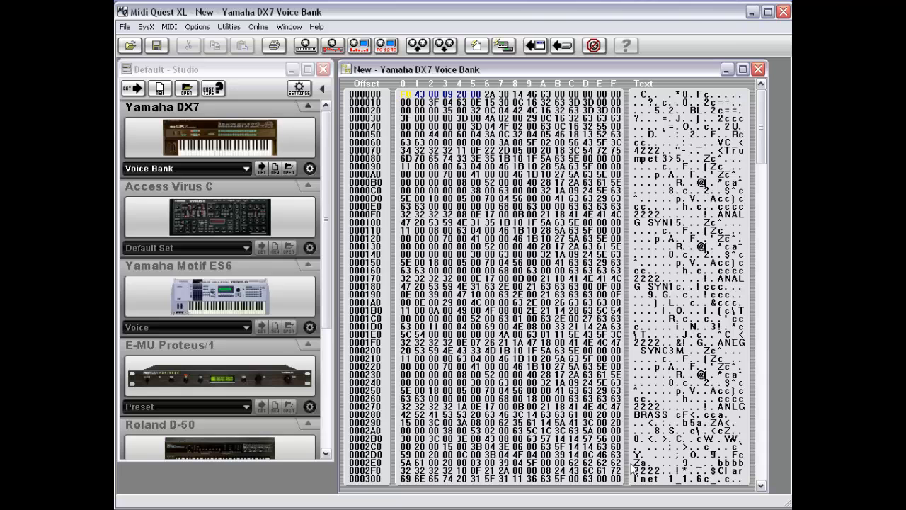
double_click(346, 68)
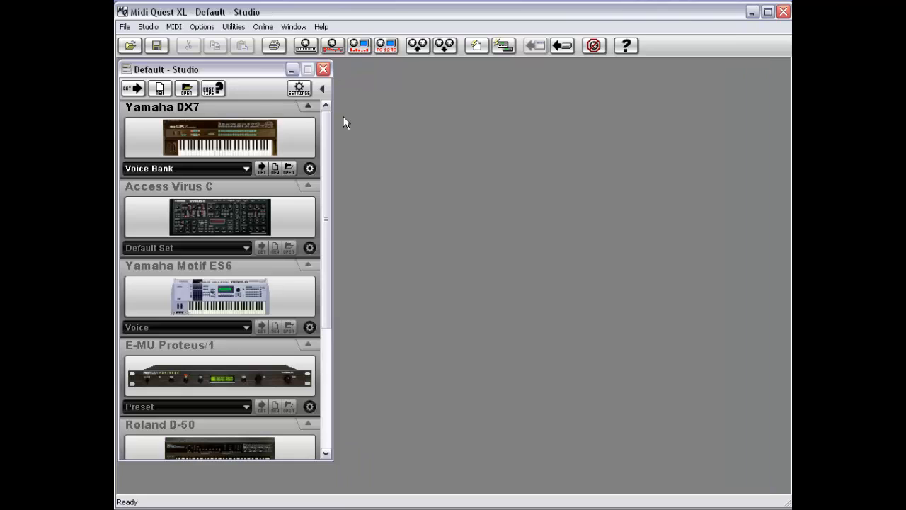
Step: Try to retrieve the Yamaha Motif ES6 voice into a SysX window, and discard the interrupted transfer
click(196, 289)
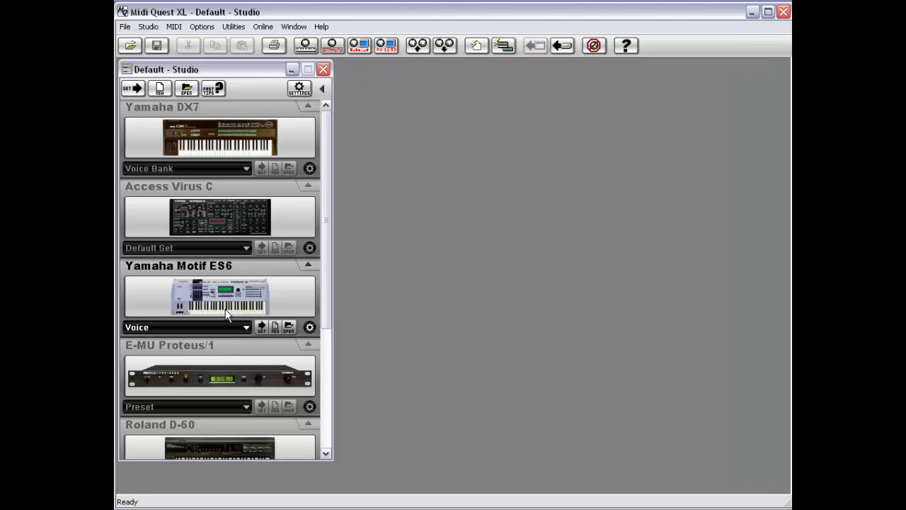
click(261, 327)
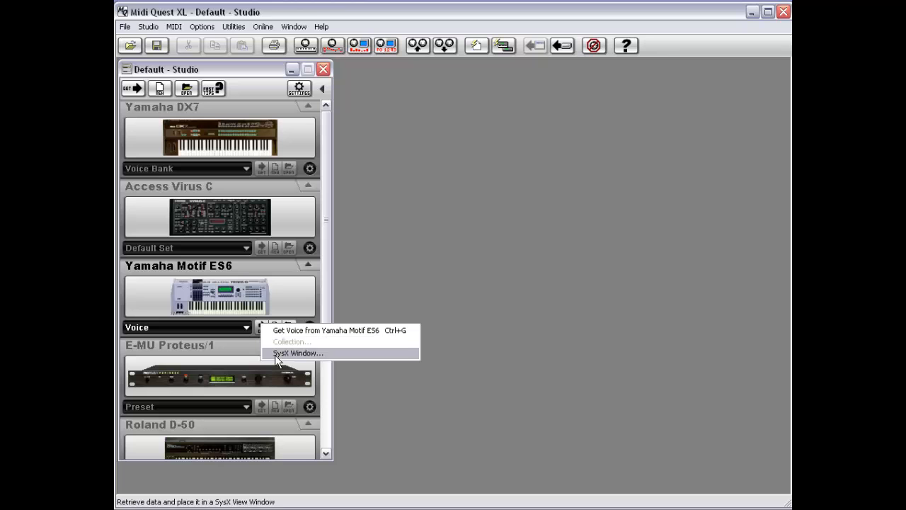
click(276, 353)
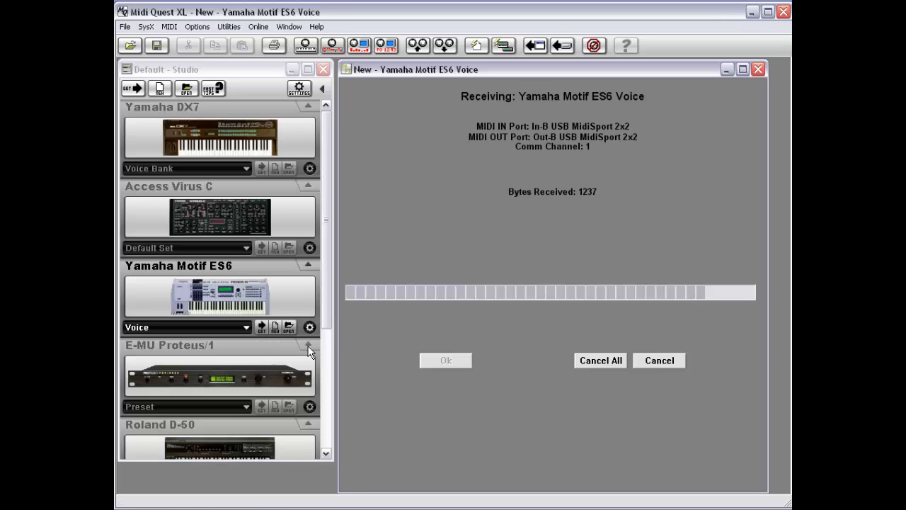
click(658, 362)
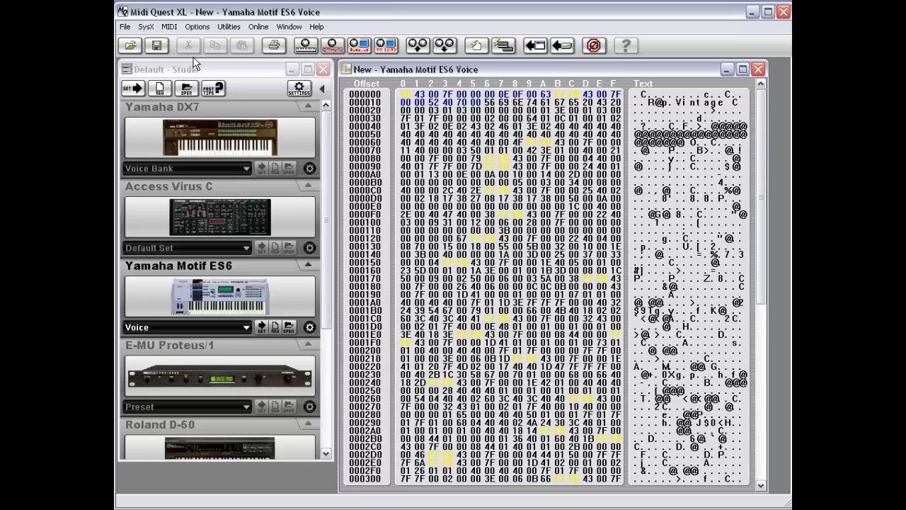
click(197, 27)
mouse_move(169, 26)
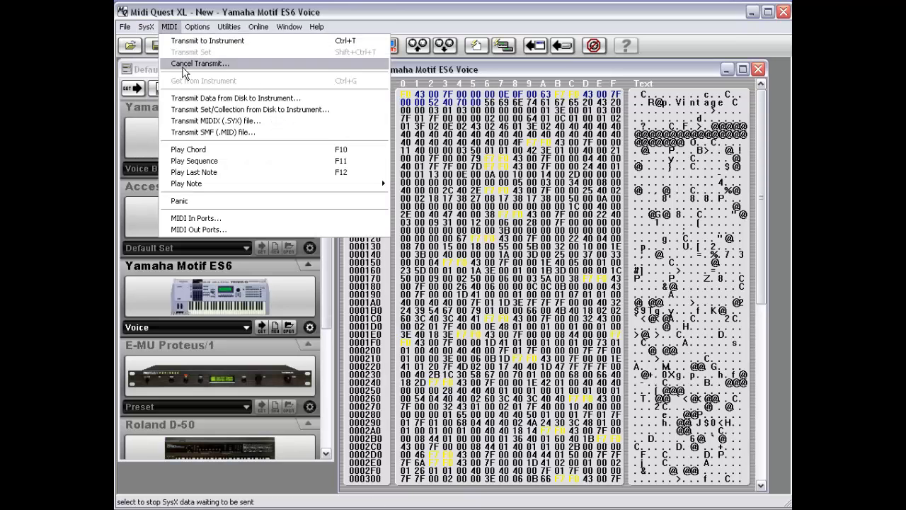
click(584, 163)
double_click(346, 70)
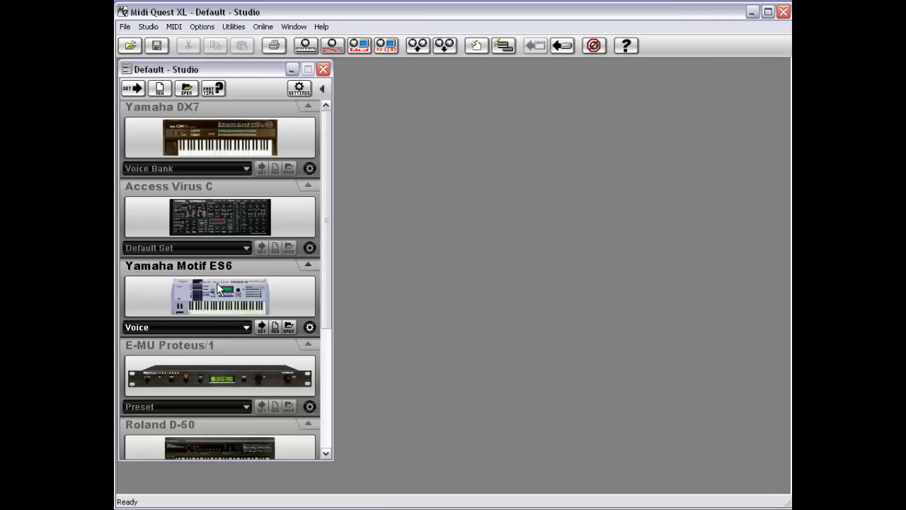
Step: Retrieve the voice from the Yamaha Motif ES6 into a new SysX window and look through its data
click(261, 326)
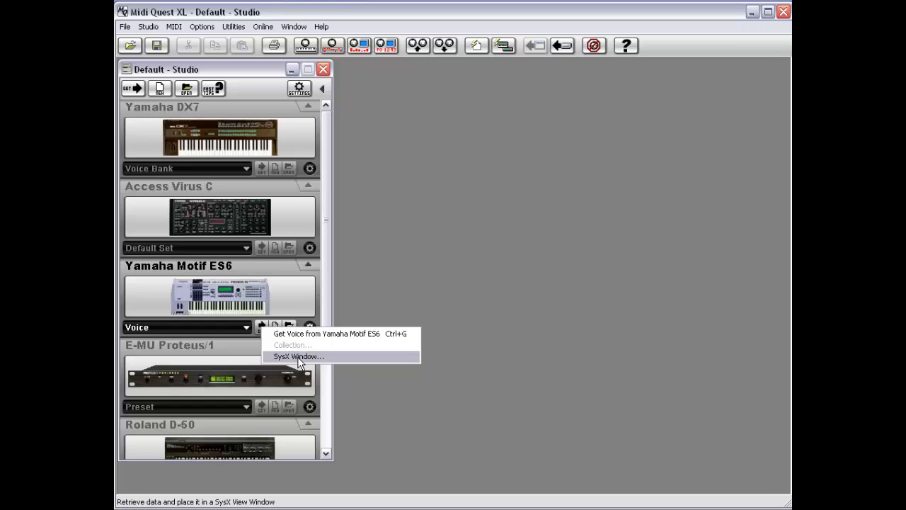
click(299, 357)
mouse_move(763, 143)
mouse_down()
mouse_move(764, 344)
mouse_move(759, 131)
mouse_up()
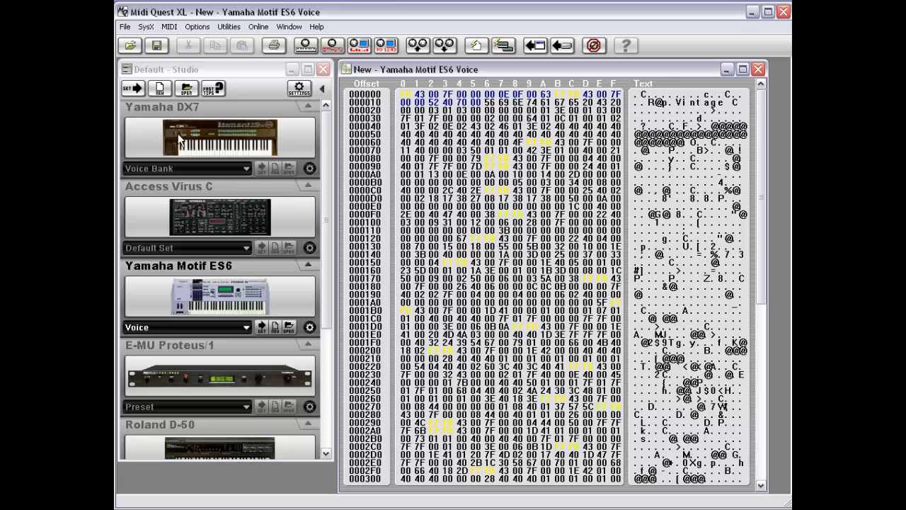
Step: View the Save SysX As options for the Motif ES6 voice, and close the voice's SysX window without saving
click(125, 27)
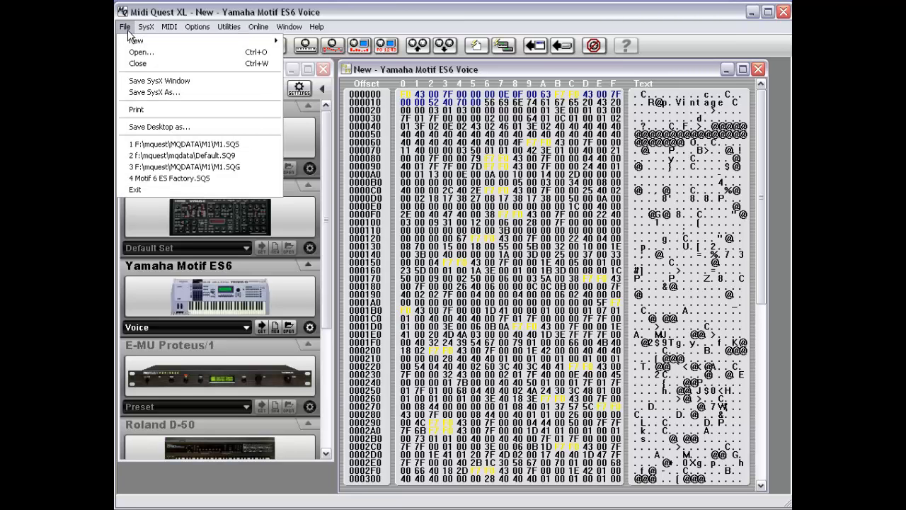
click(197, 94)
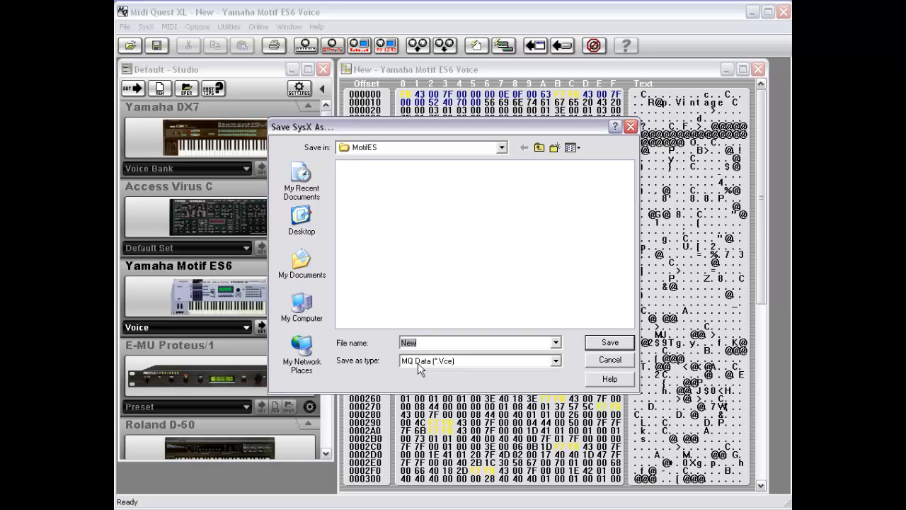
click(608, 363)
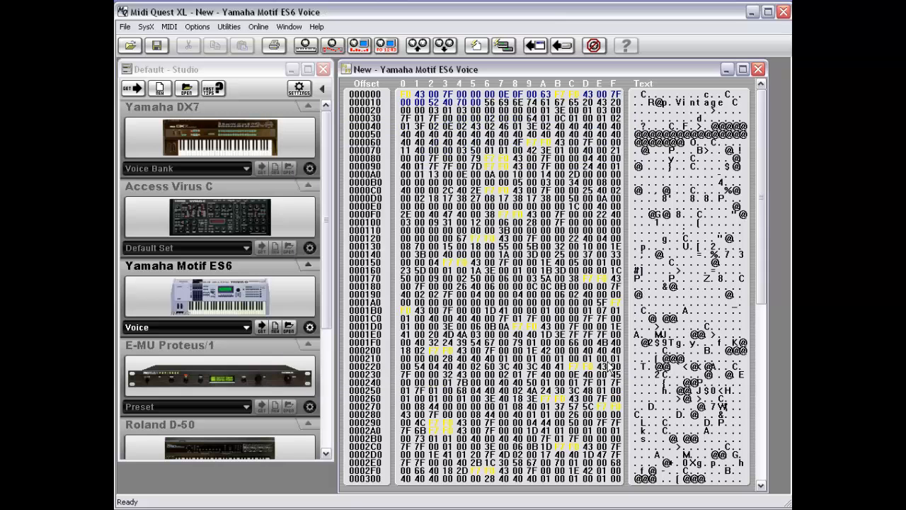
double_click(347, 70)
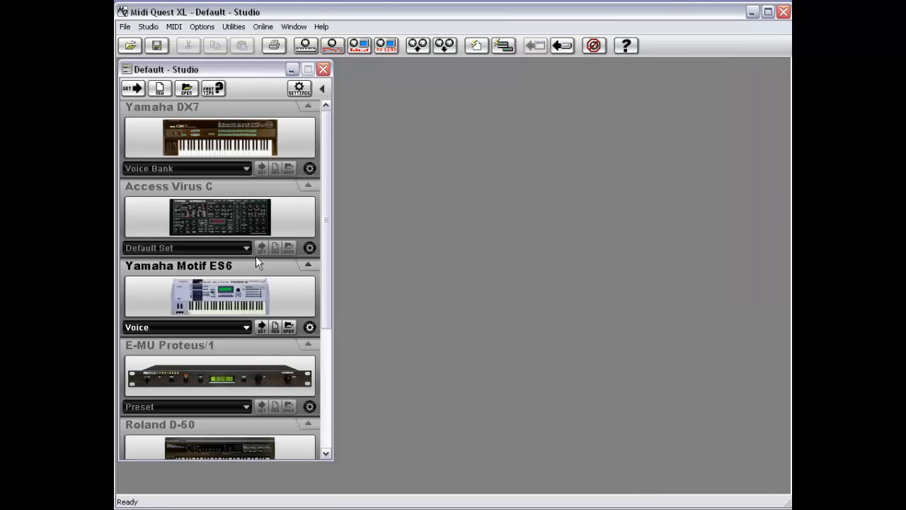
Step: Select the Yamaha DX7 in the studio and set its data type to Voice
click(211, 170)
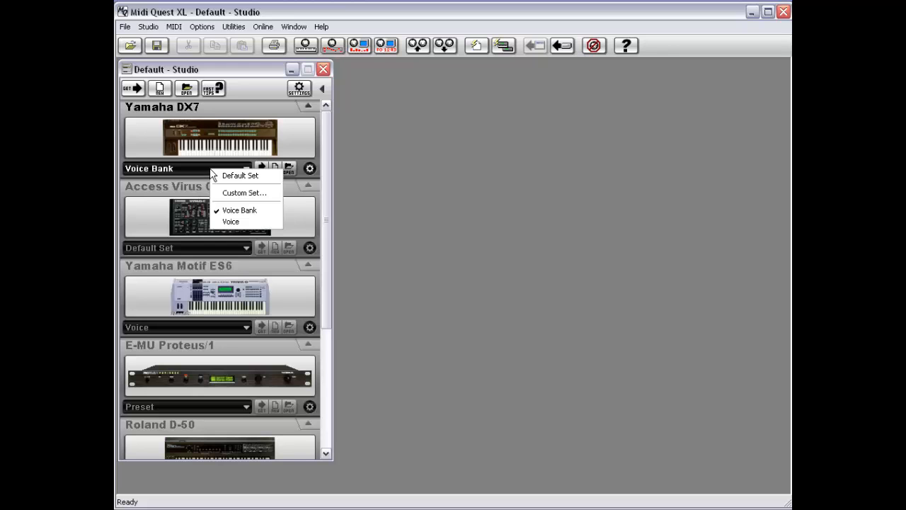
click(173, 169)
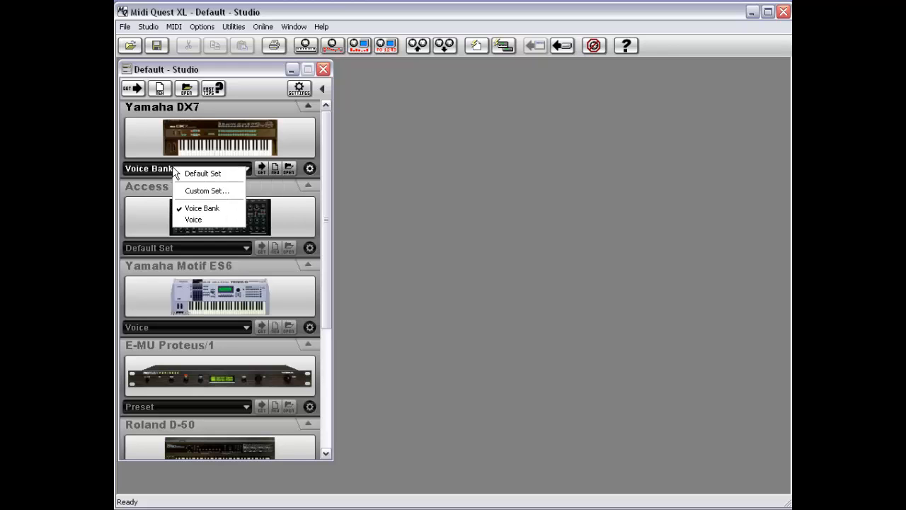
click(194, 220)
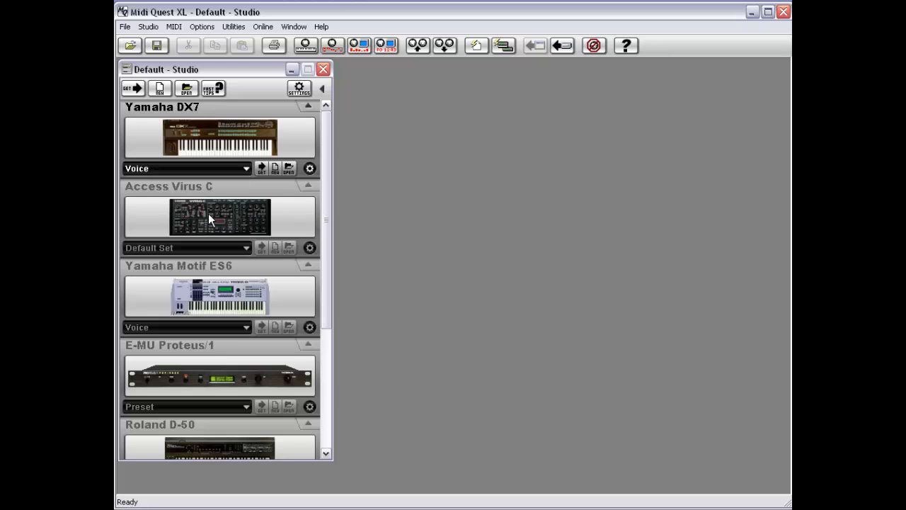
Step: Open the file SPatch.Vce from disk in a Yamaha DX7 SysX window and close it after viewing
click(288, 169)
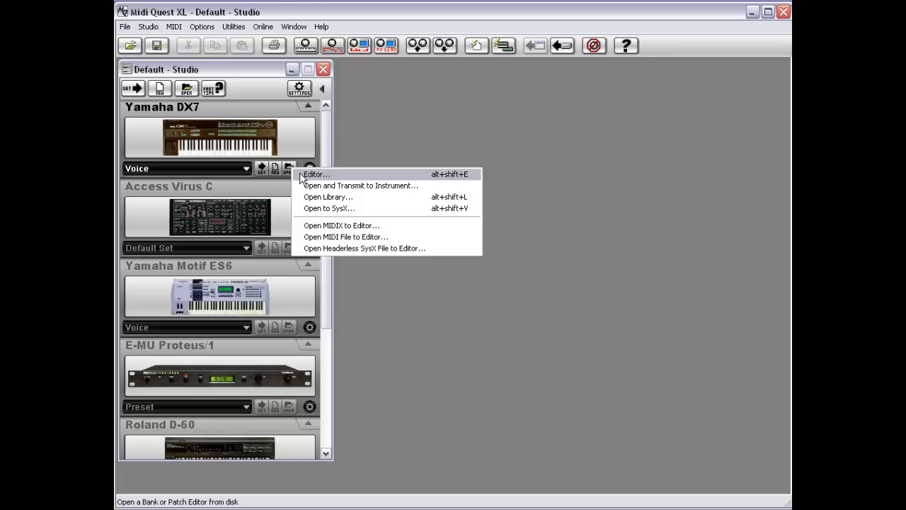
click(363, 211)
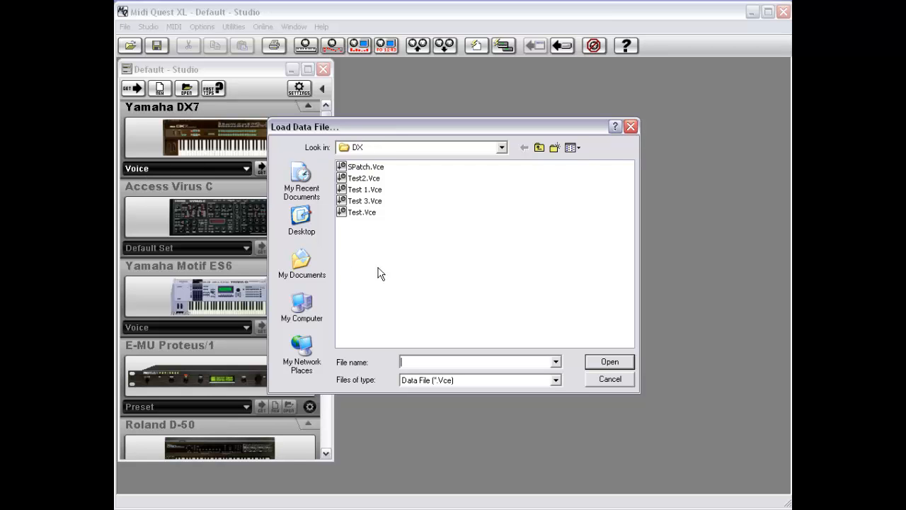
double_click(365, 167)
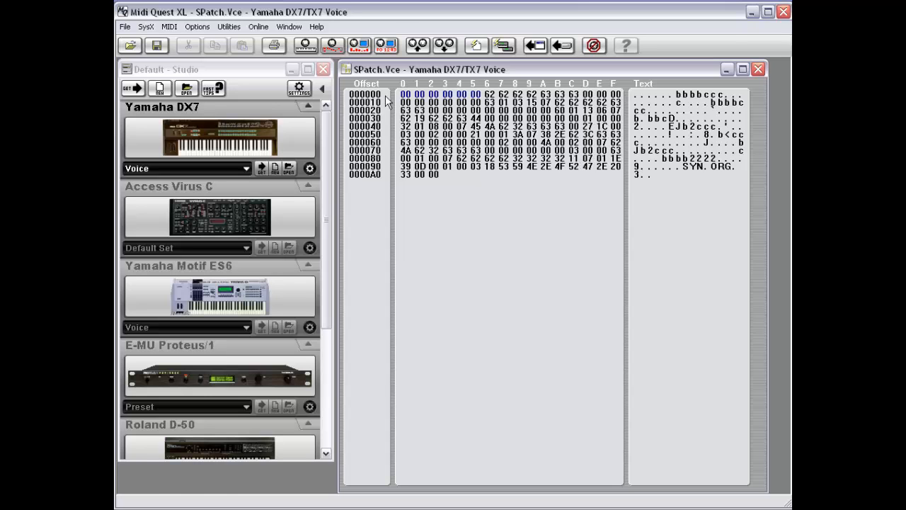
double_click(345, 66)
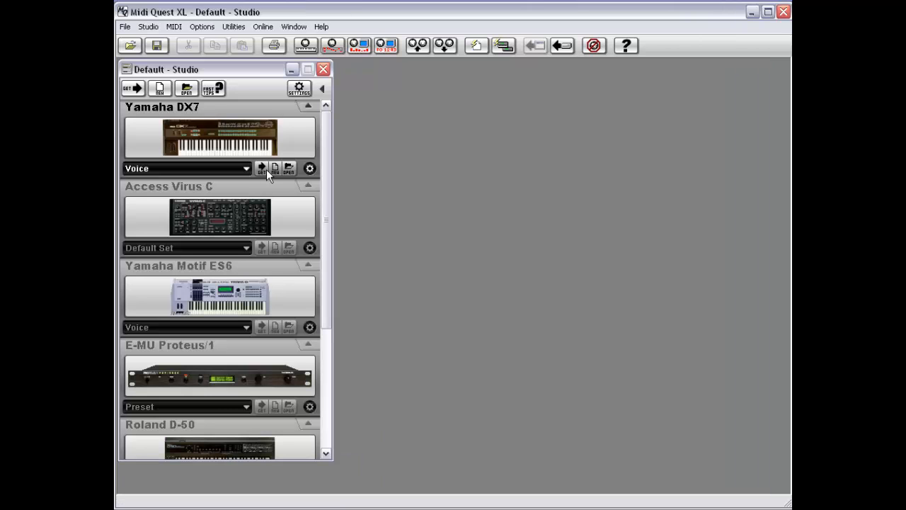
Step: Retrieve the voice from the Yamaha DX7 into a SysX window and copy its data as text
click(267, 169)
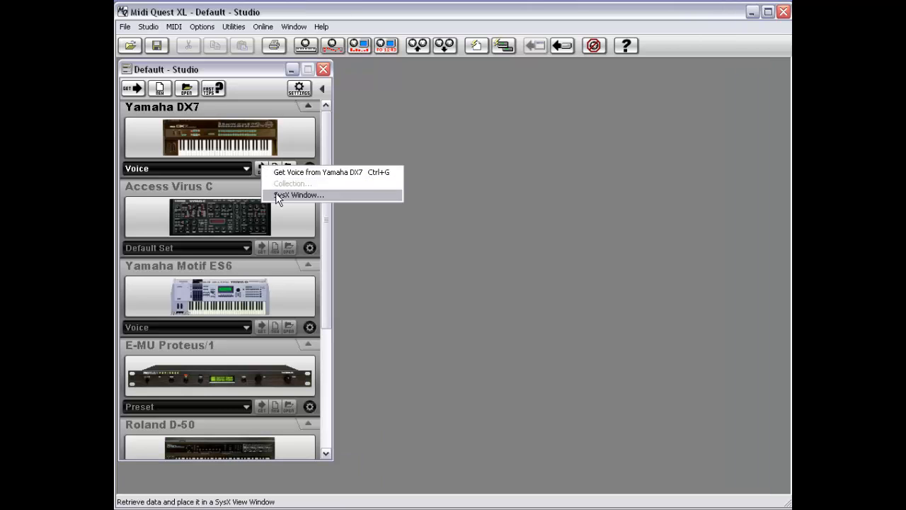
click(278, 196)
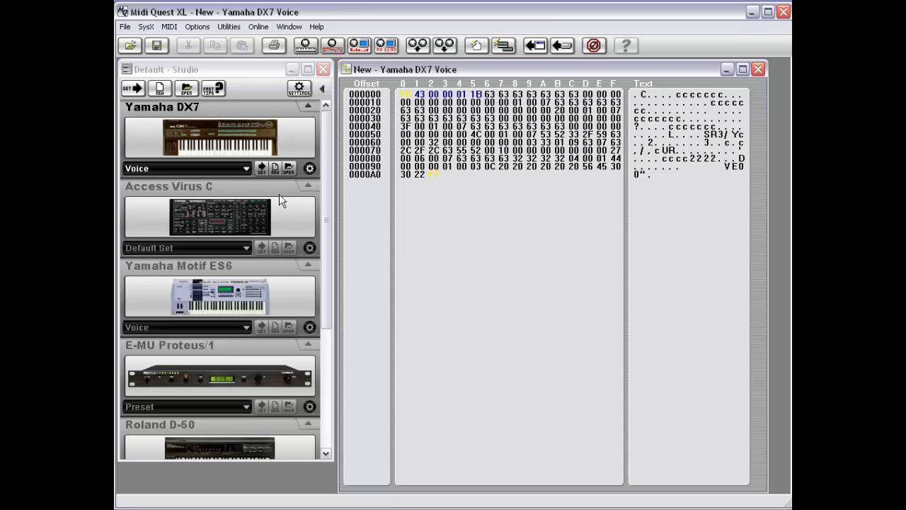
click(147, 28)
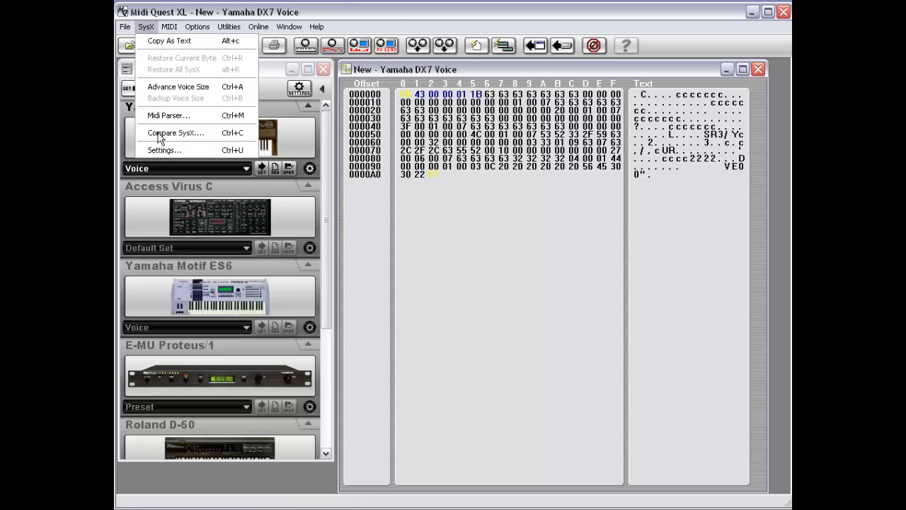
click(151, 42)
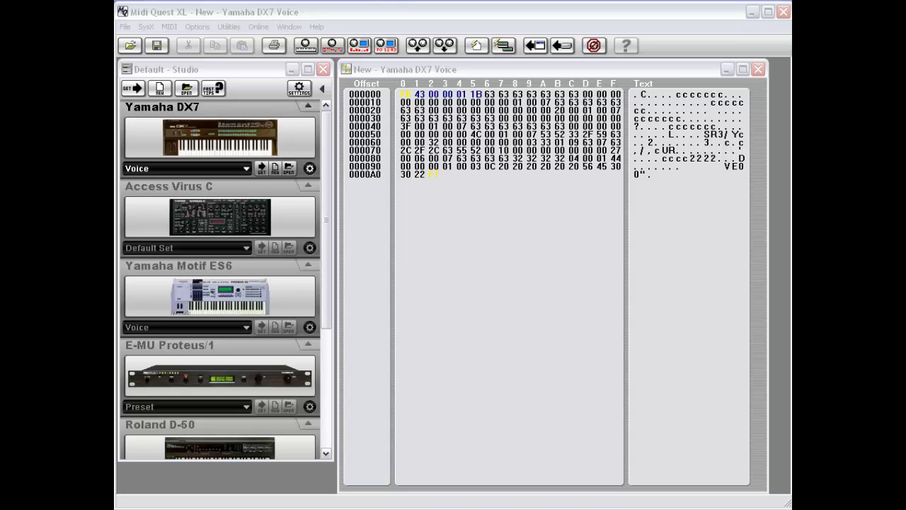
Step: Paste the copied SysX data into a widened Notepad window and close Notepad without saving
drag(232, 112, 260, 80)
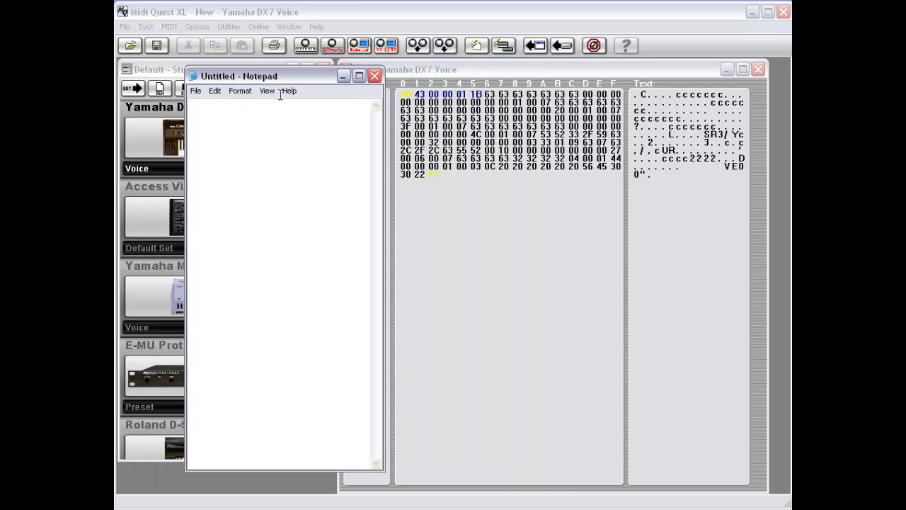
drag(382, 189, 721, 181)
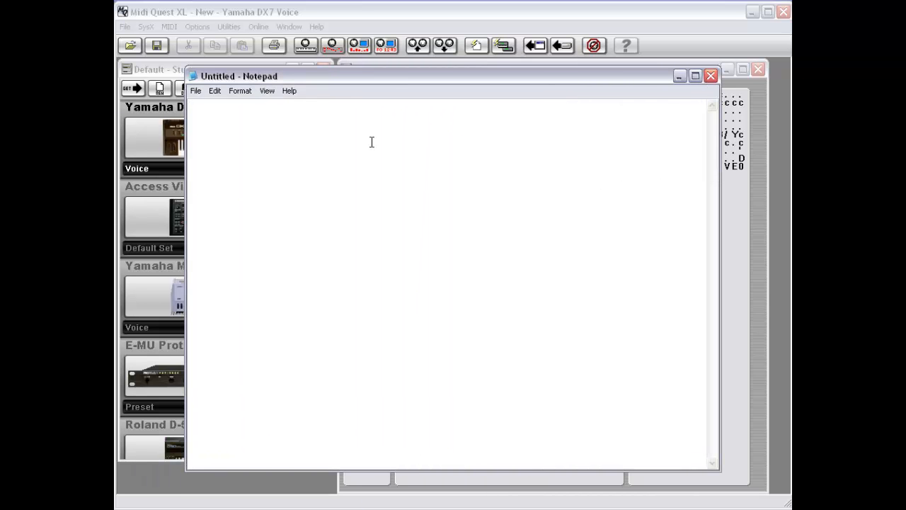
click(213, 89)
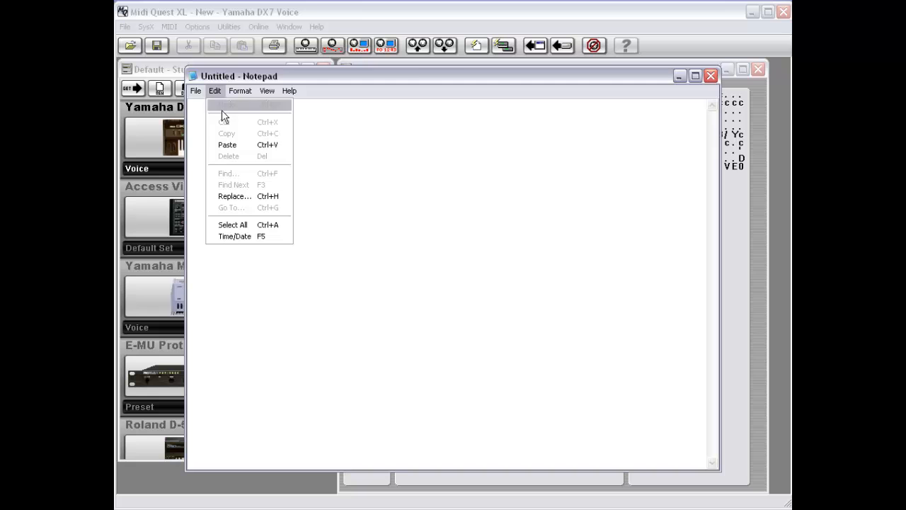
click(228, 145)
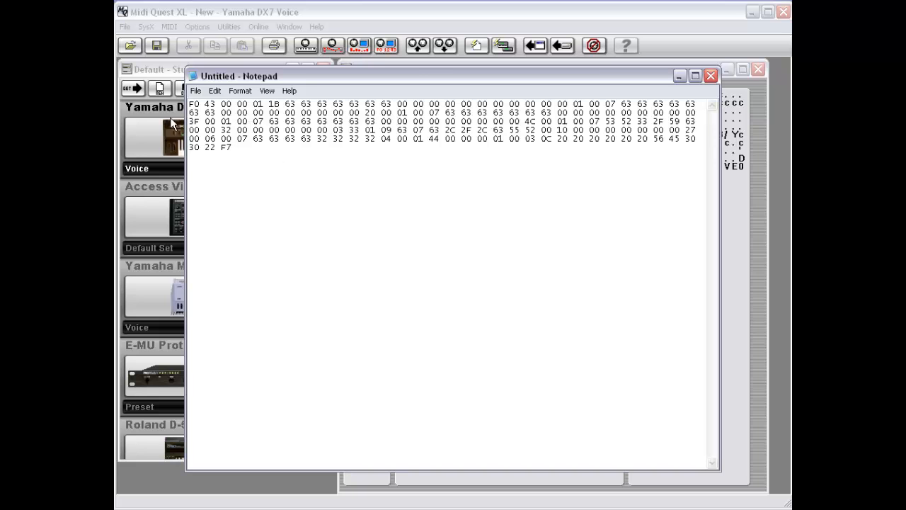
double_click(192, 76)
click(456, 303)
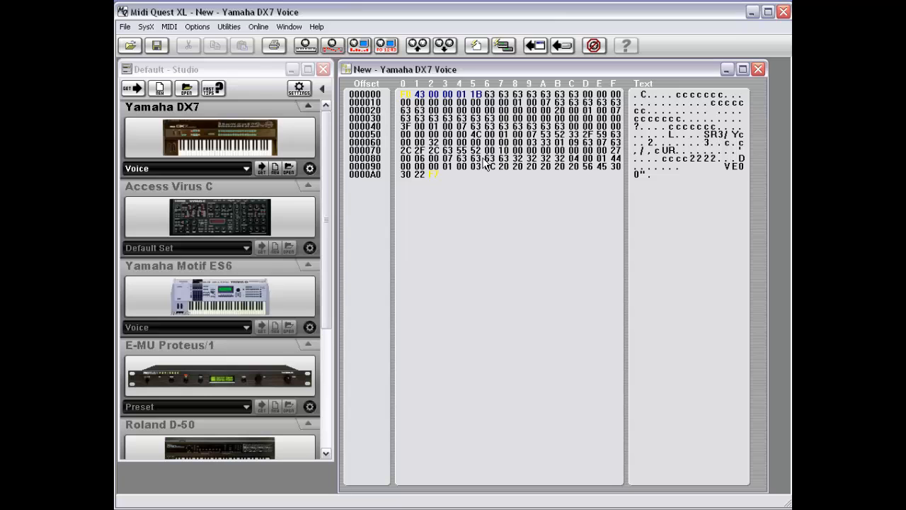
Step: Restore the edited byte at offset 000024 of the Yamaha DX7 voice to its original value
click(147, 28)
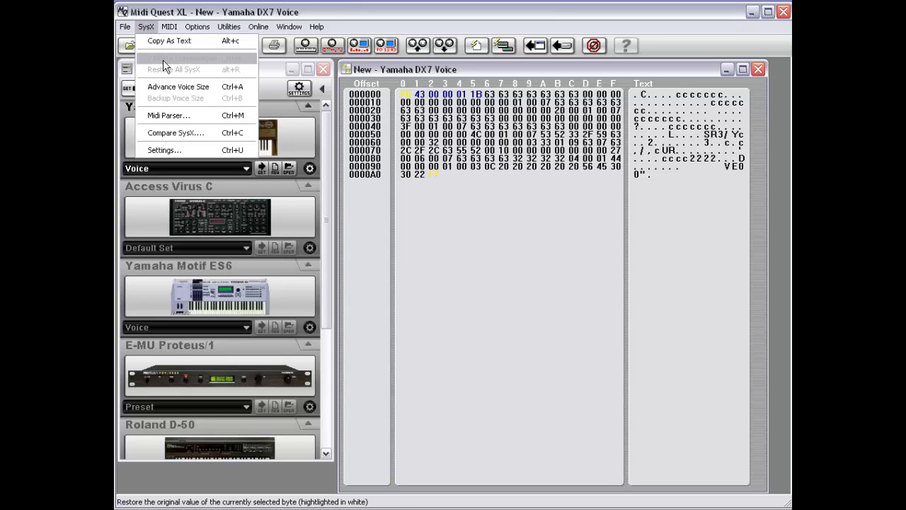
click(518, 191)
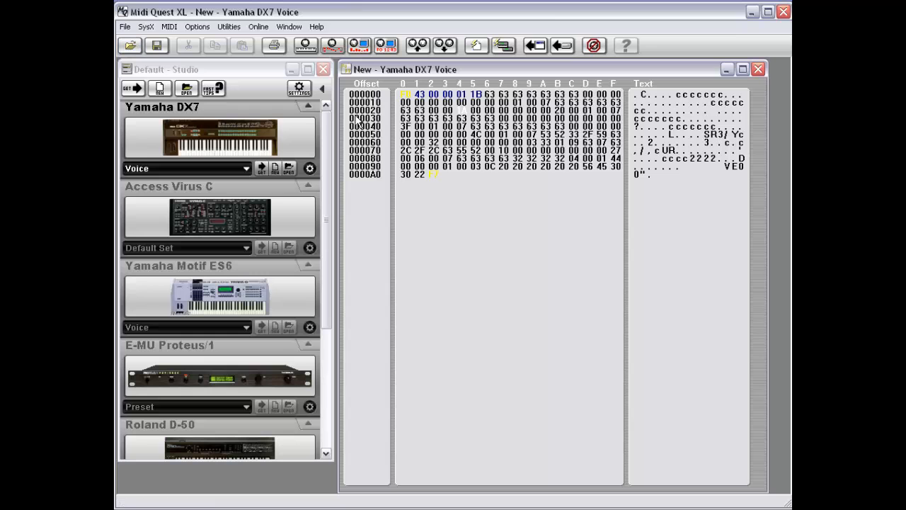
right_click(463, 112)
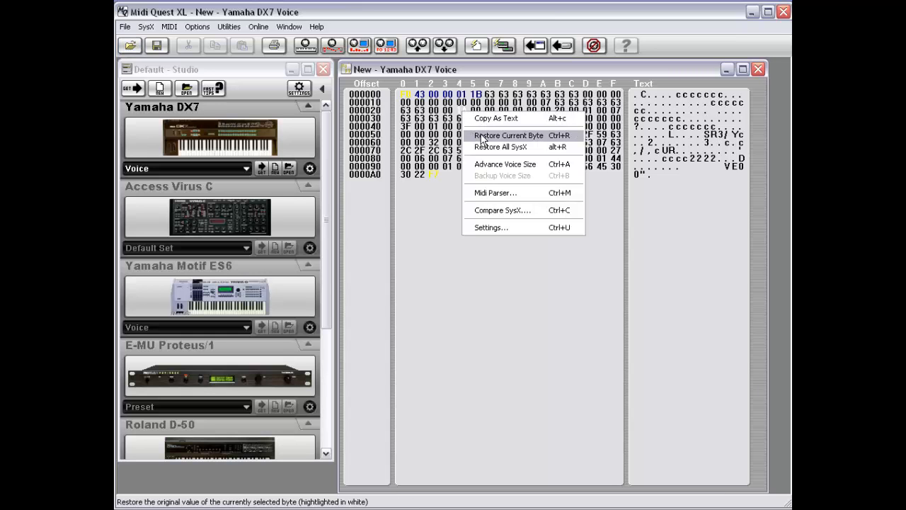
click(505, 137)
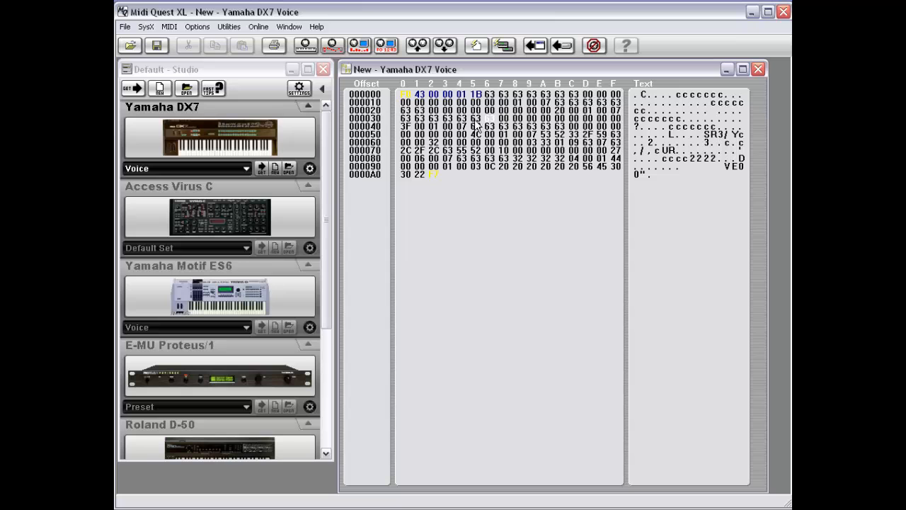
Step: Change the byte at offset 000035 to 6D and restore that single byte
text(6D)
right_click(475, 118)
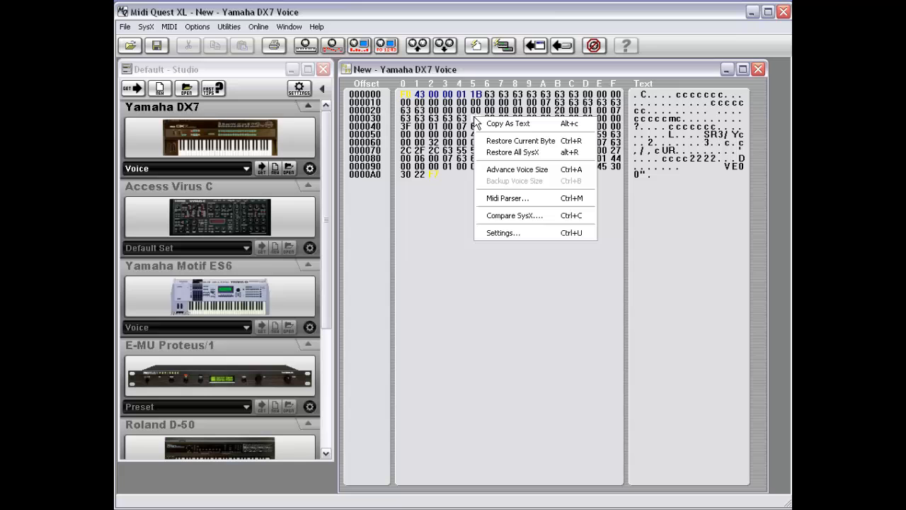
click(507, 142)
right_click(475, 118)
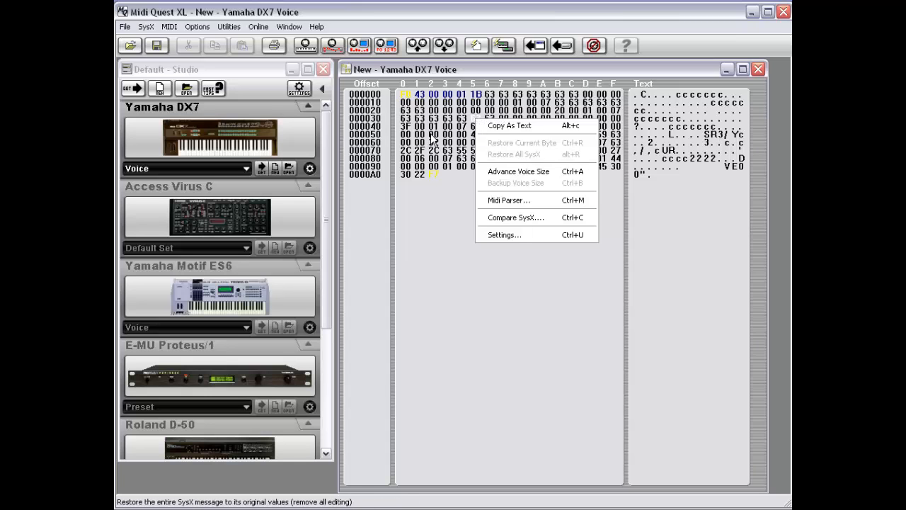
Step: Change the bytes at 000043, 000046, 000066 and 000067 to 0A, 6C, 06 and 08, and restore the entire SysX message
drag(445, 126, 534, 140)
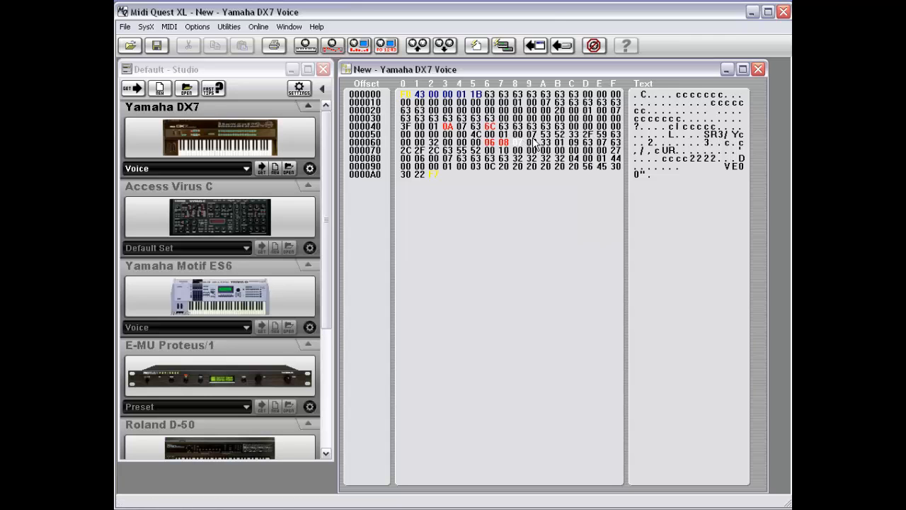
right_click(480, 163)
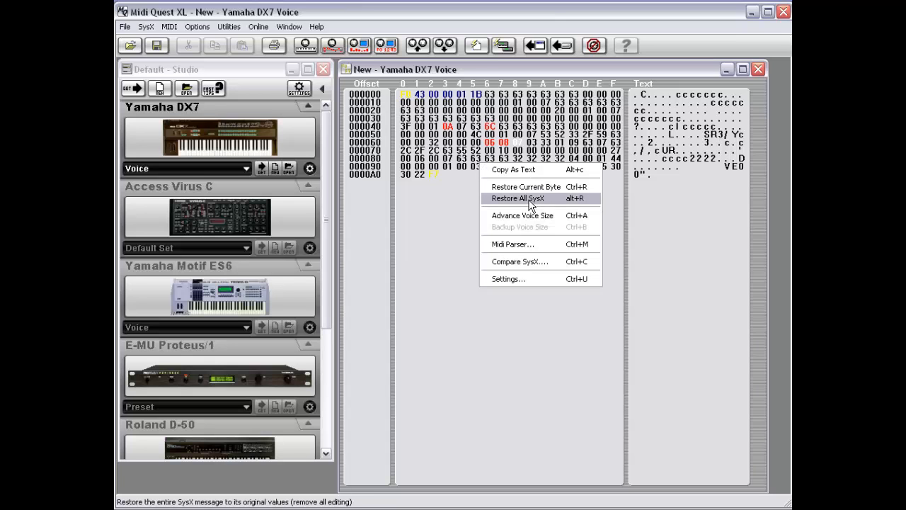
click(553, 200)
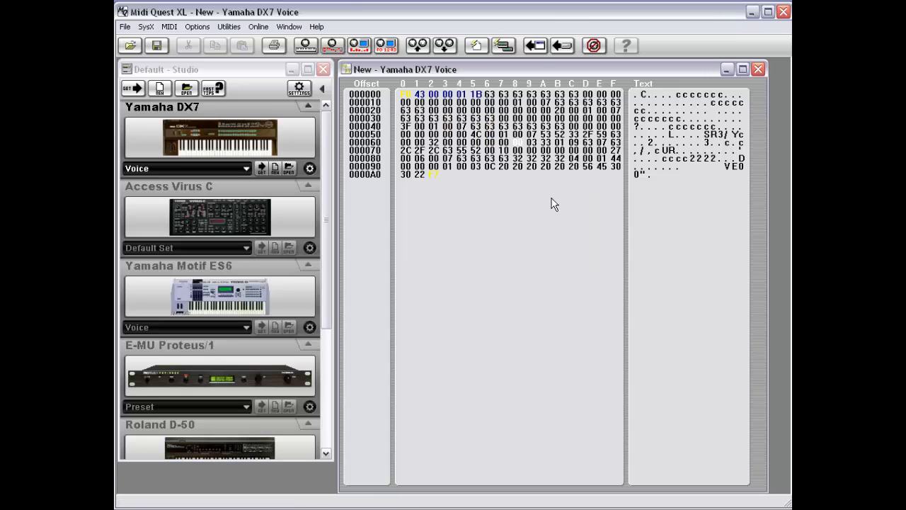
right_click(465, 195)
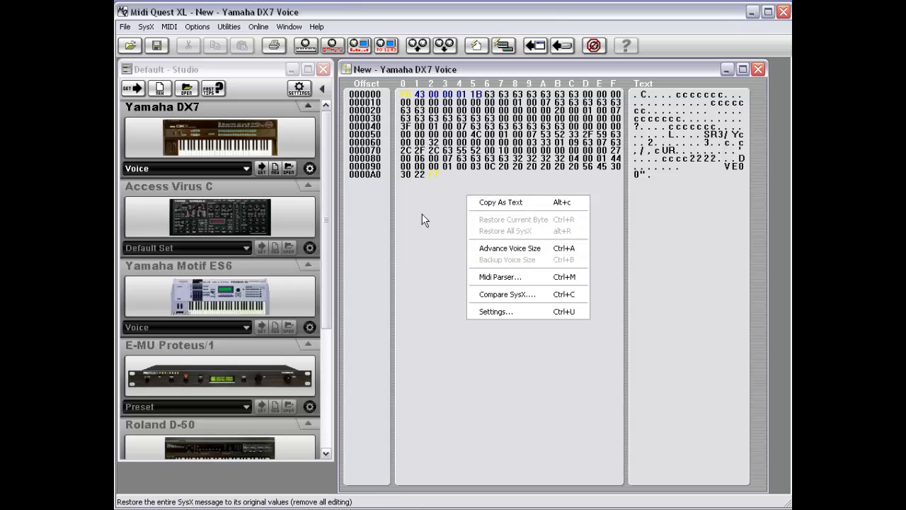
click(367, 73)
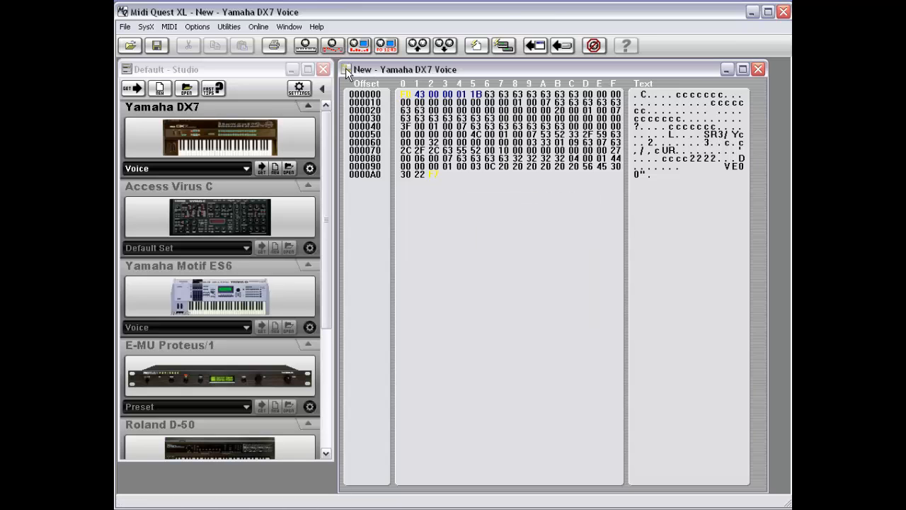
Step: Close the DX7 voice's SysX window and set the Yamaha DX7 data type to Voice Bank
double_click(345, 68)
click(209, 170)
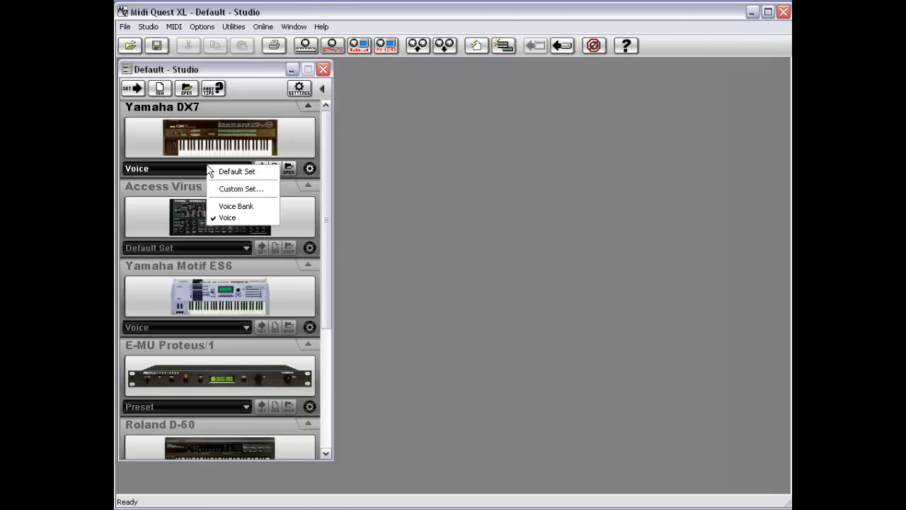
click(237, 206)
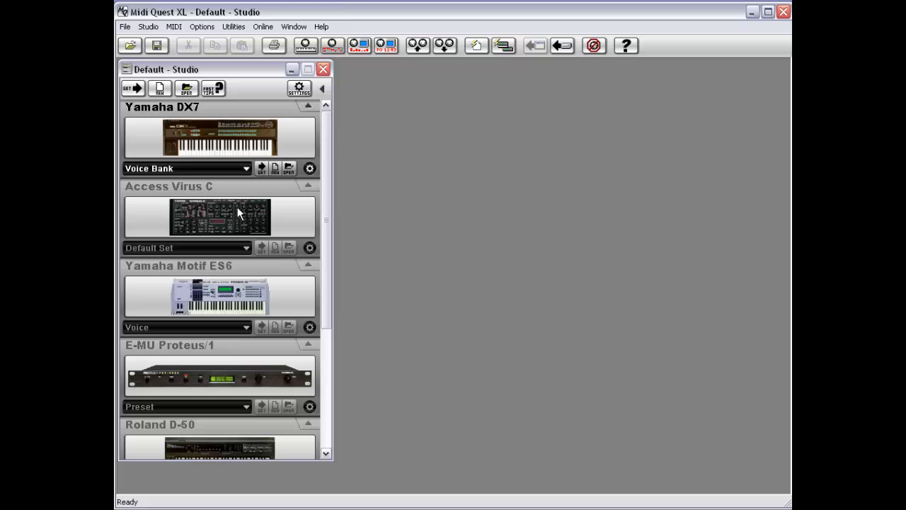
Step: Retrieve the voice bank from the Yamaha DX7 into a SysX window and shorten that window
click(278, 169)
click(257, 166)
click(276, 192)
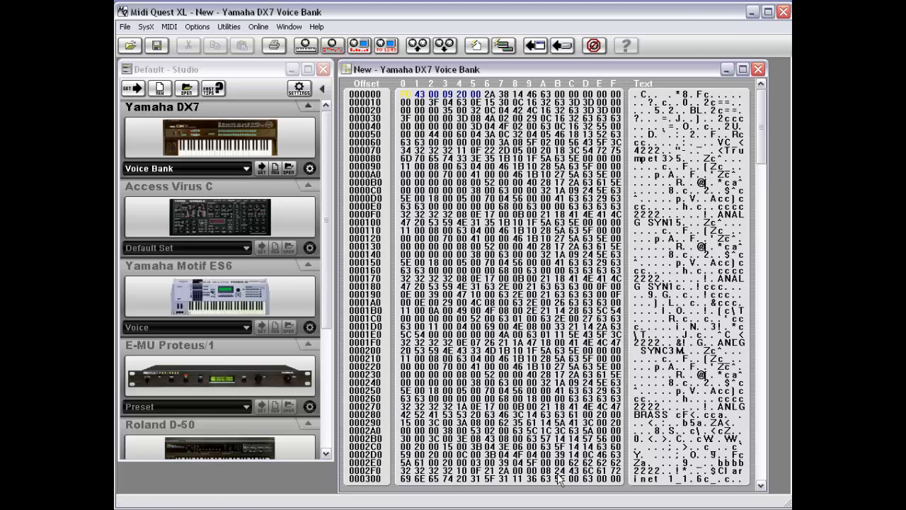
drag(568, 491, 568, 285)
Step: Advance the view of the DX7 voice bank data by the voice size four times, to offset 000200
right_click(485, 115)
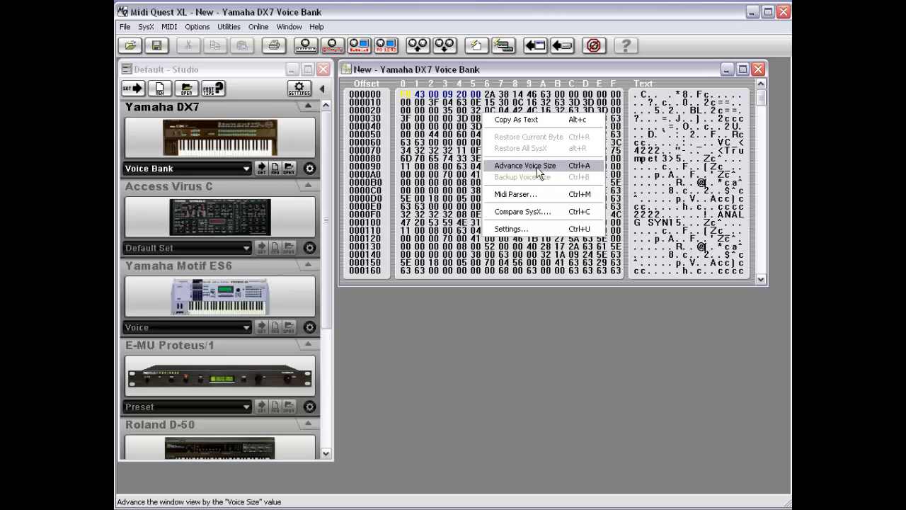
click(538, 167)
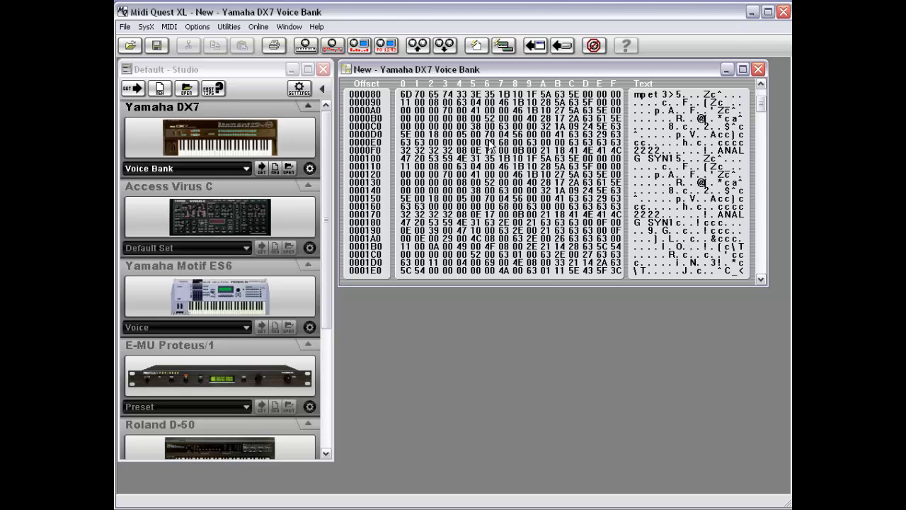
right_click(487, 150)
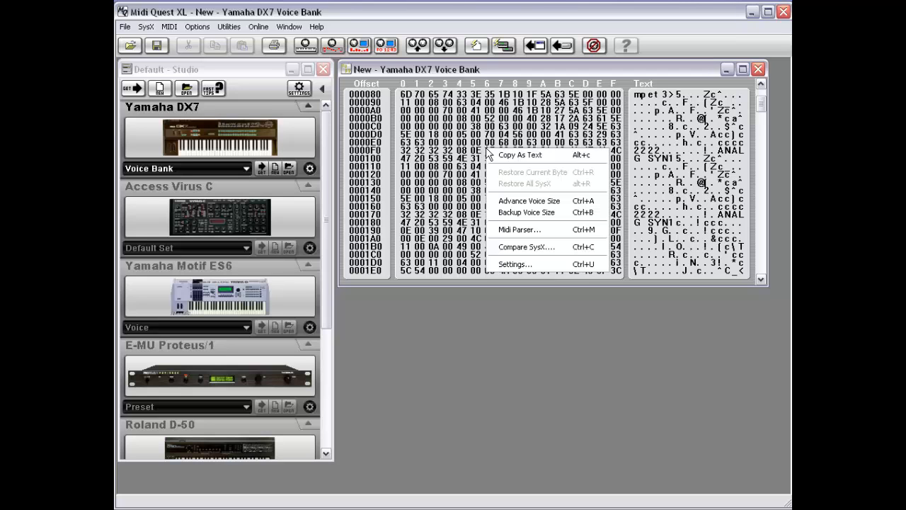
click(516, 203)
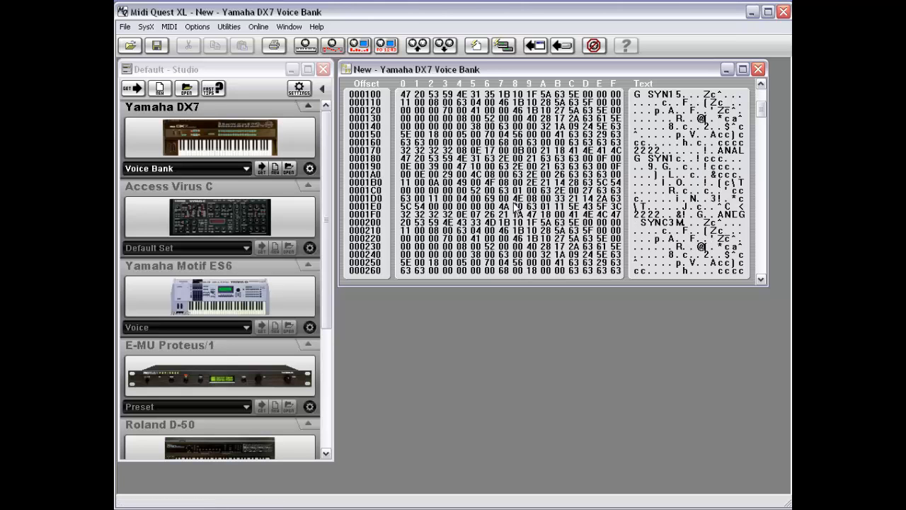
right_click(513, 145)
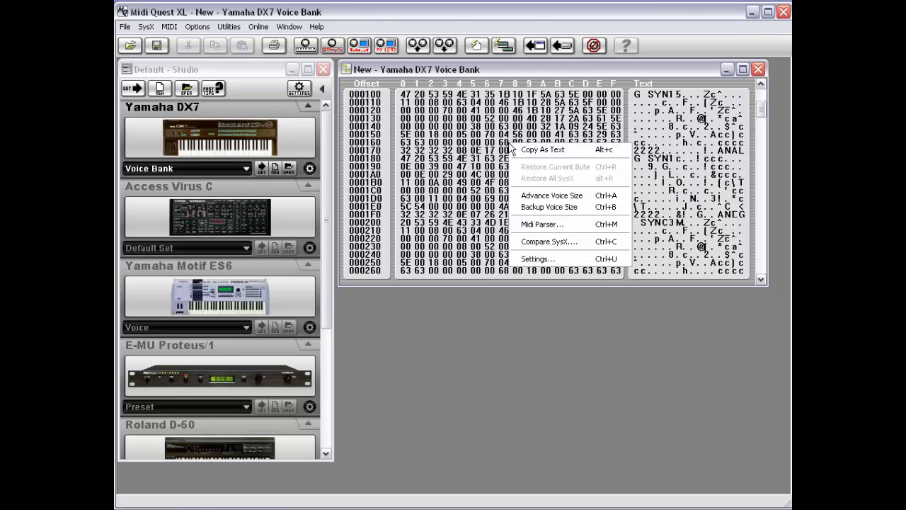
click(535, 201)
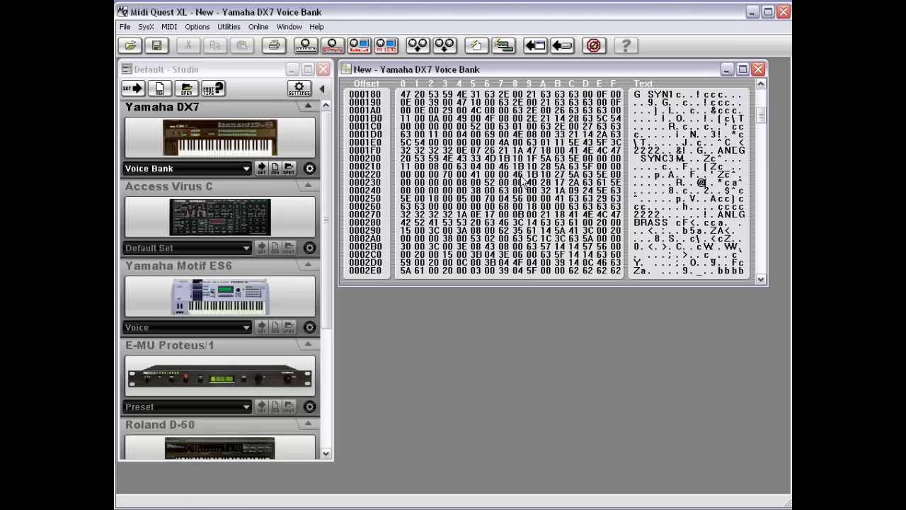
right_click(513, 151)
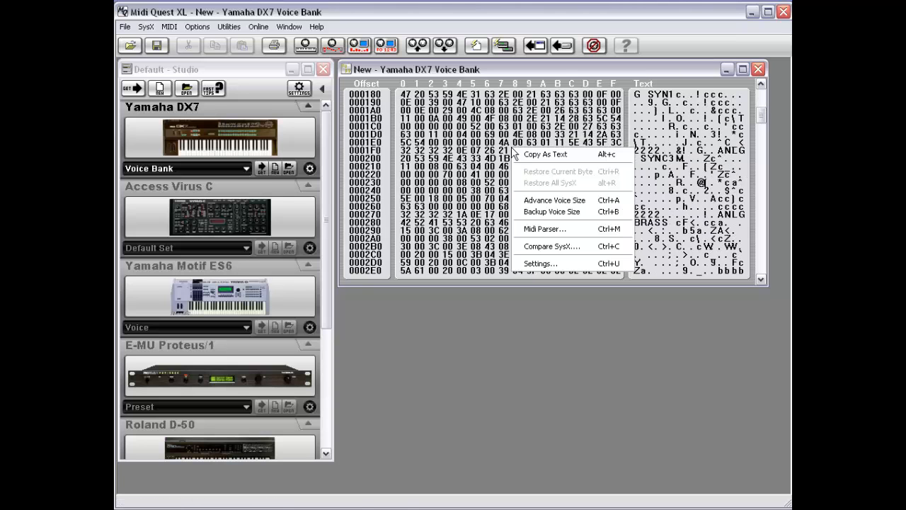
click(551, 202)
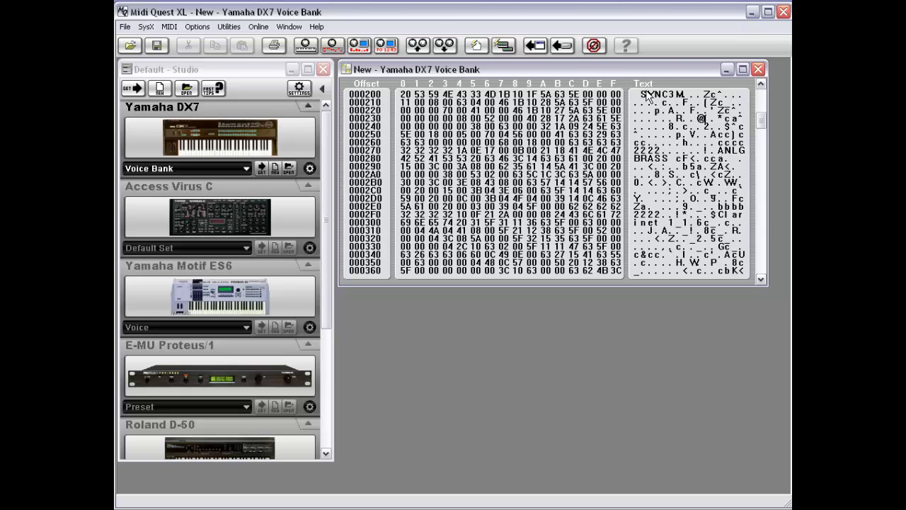
Step: Back up the view of the DX7 voice bank data by the voice size twice, to offset 000100
right_click(480, 169)
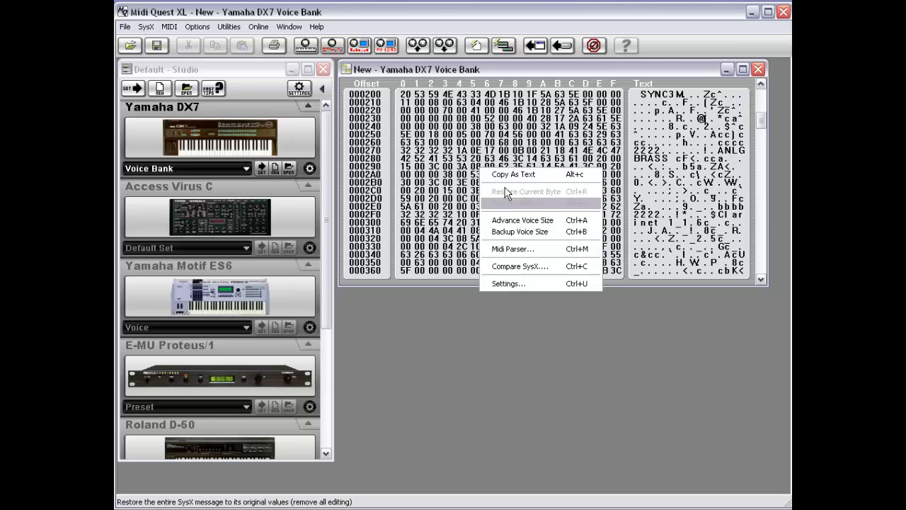
click(515, 238)
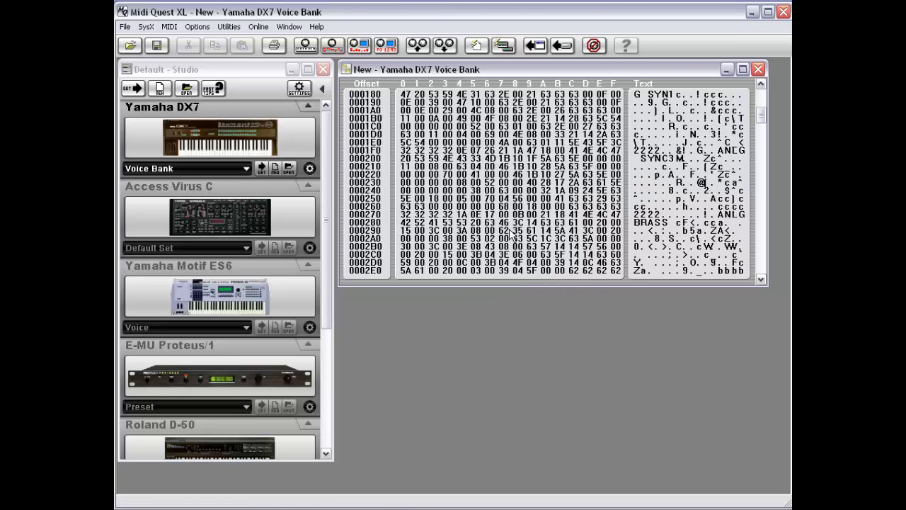
right_click(485, 190)
click(511, 255)
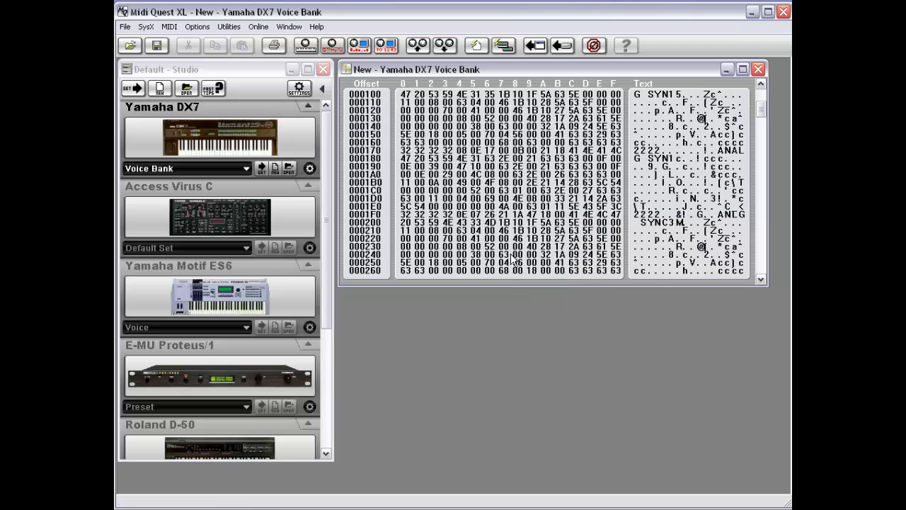
Step: View the DX7 voice bank's MIDI strings in the Midi Parser and close it
right_click(496, 170)
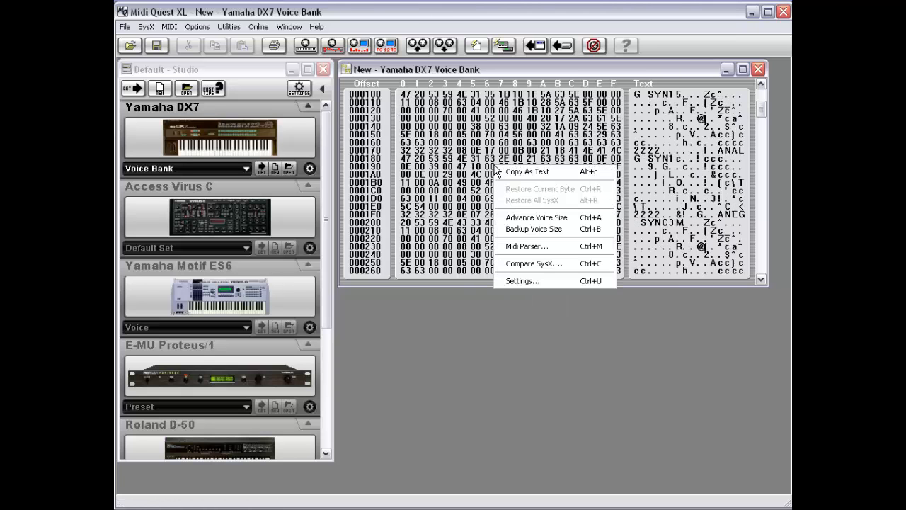
click(550, 248)
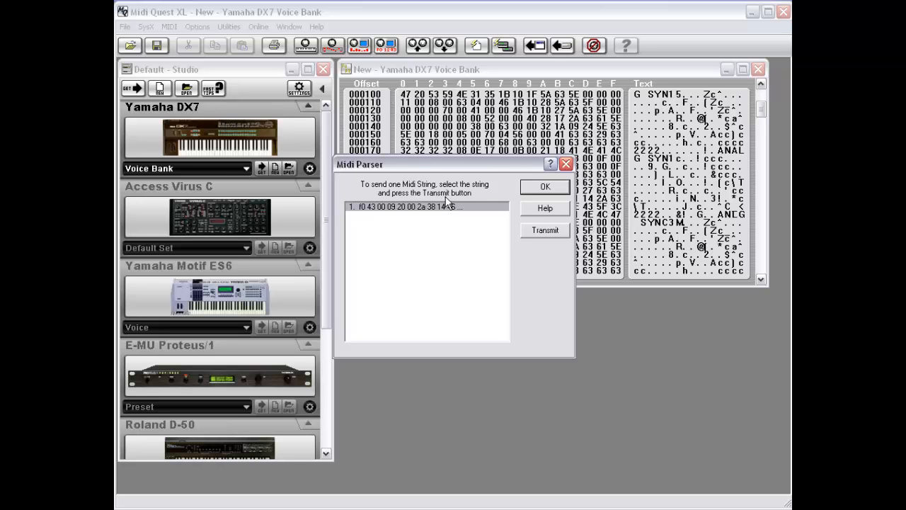
click(545, 188)
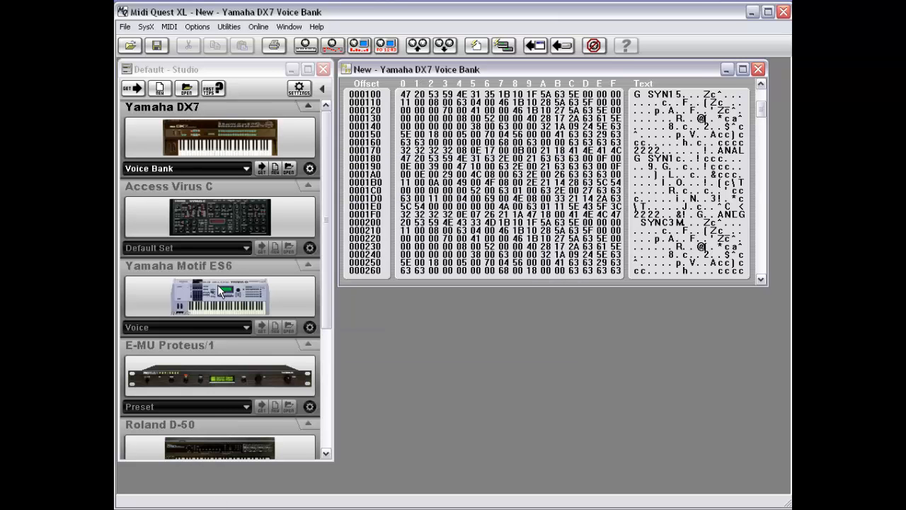
Step: Select the Yamaha Motif ES6 in the studio and retrieve its voice into a SysX window
click(192, 326)
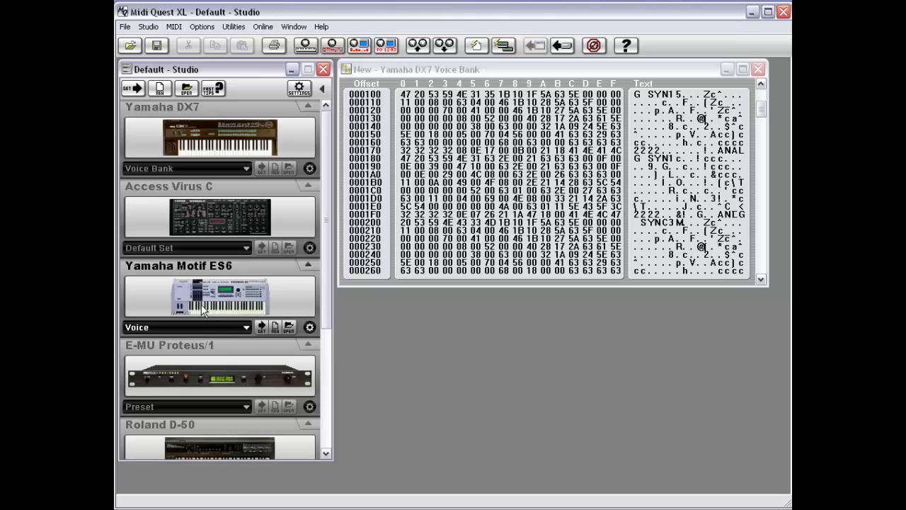
click(260, 327)
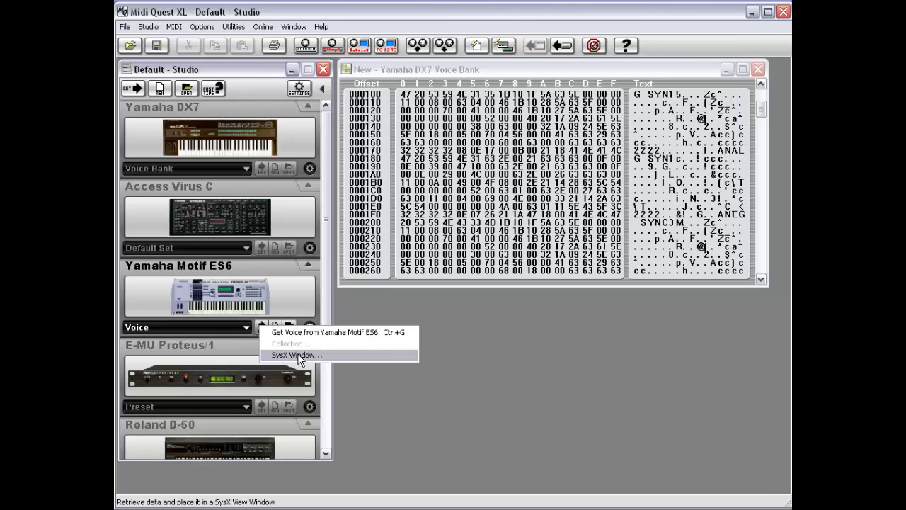
click(297, 354)
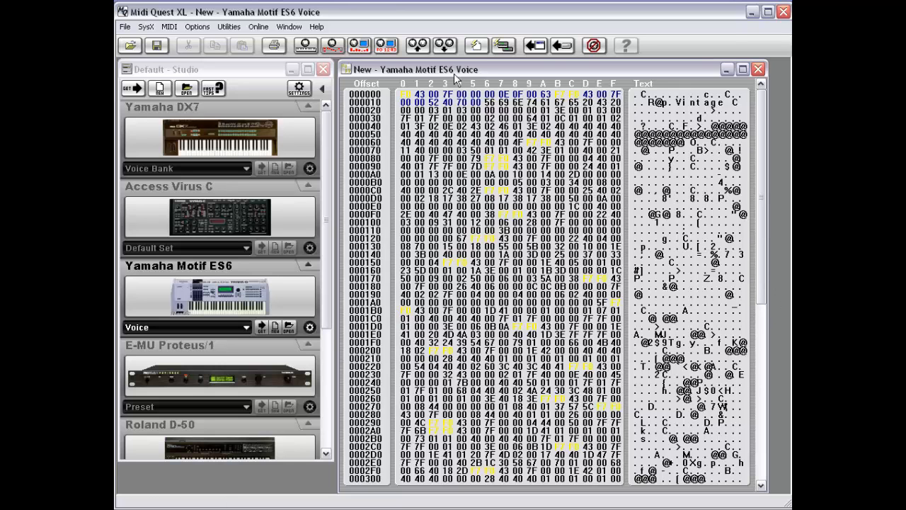
right_click(428, 128)
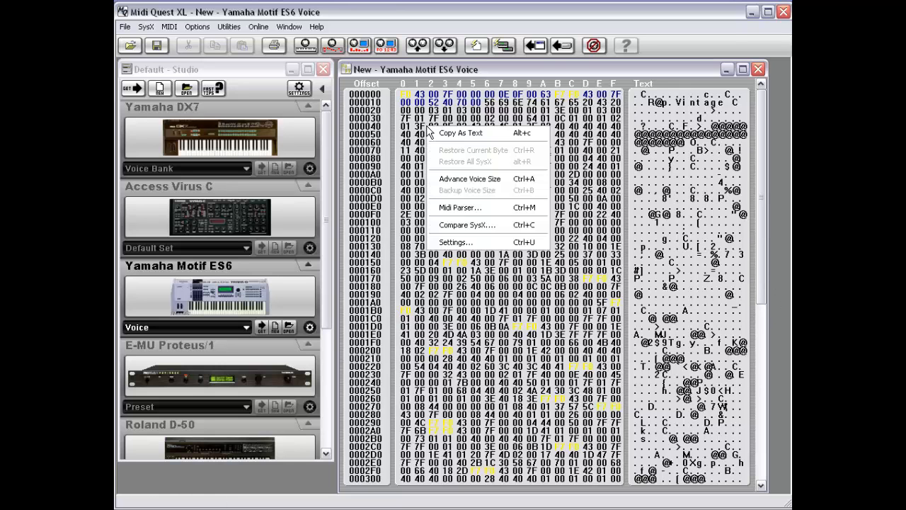
click(482, 213)
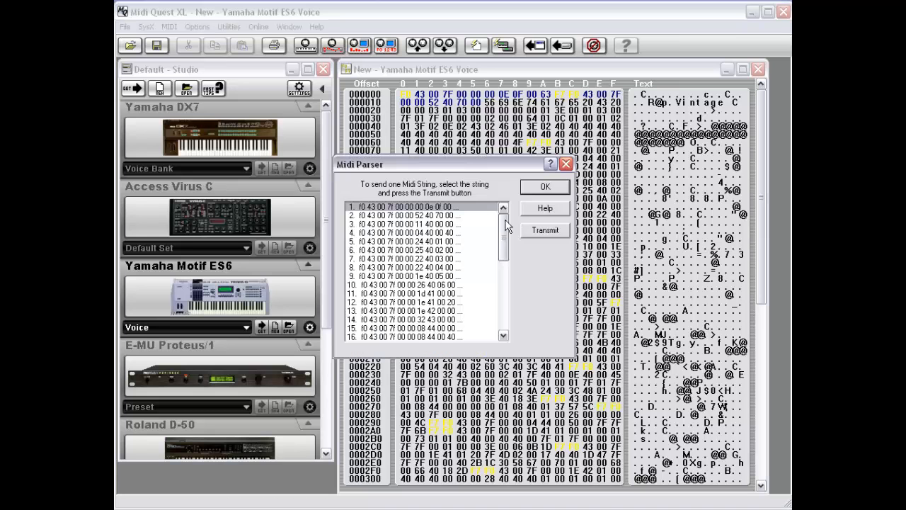
mouse_move(506, 225)
mouse_down()
mouse_move(504, 305)
mouse_move(501, 216)
mouse_up()
mouse_move(501, 221)
mouse_down()
mouse_move(503, 306)
mouse_move(501, 216)
mouse_up()
click(426, 216)
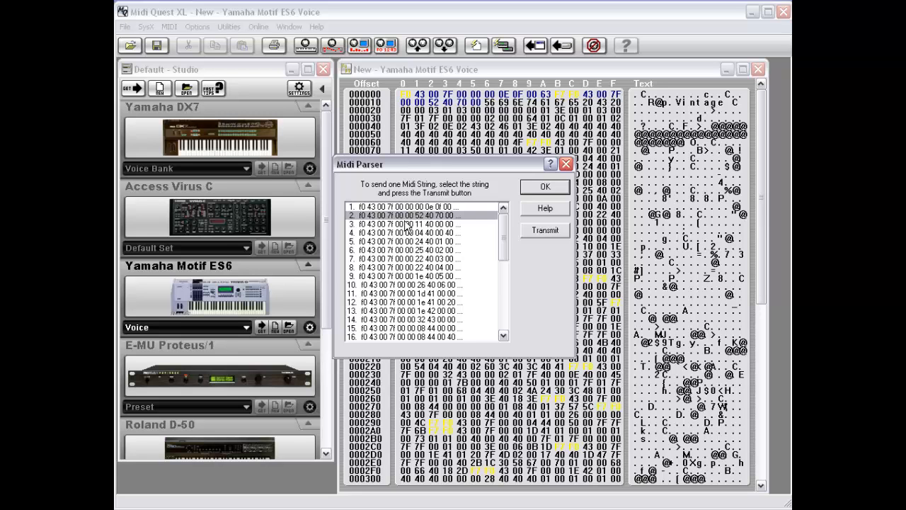
click(555, 238)
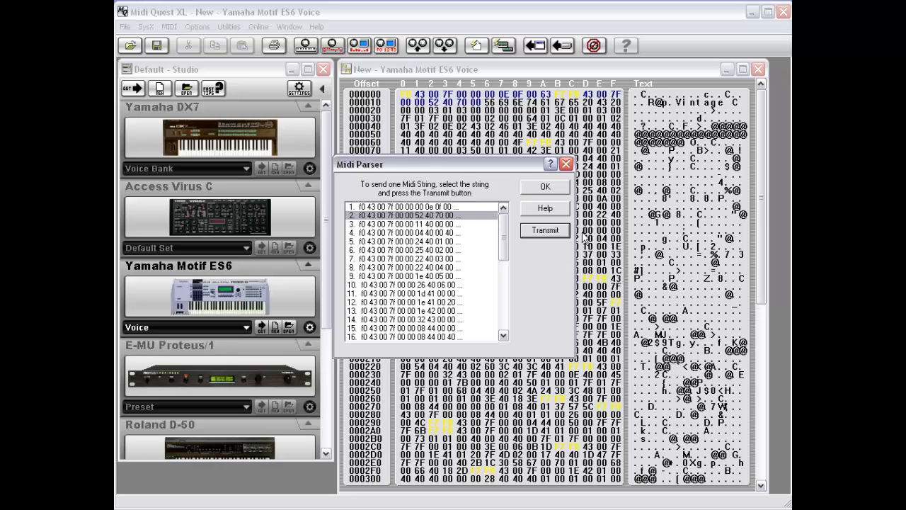
Step: Close the Midi Parser and the Motif ES6 voice window to return to the DX7 voice bank
click(546, 189)
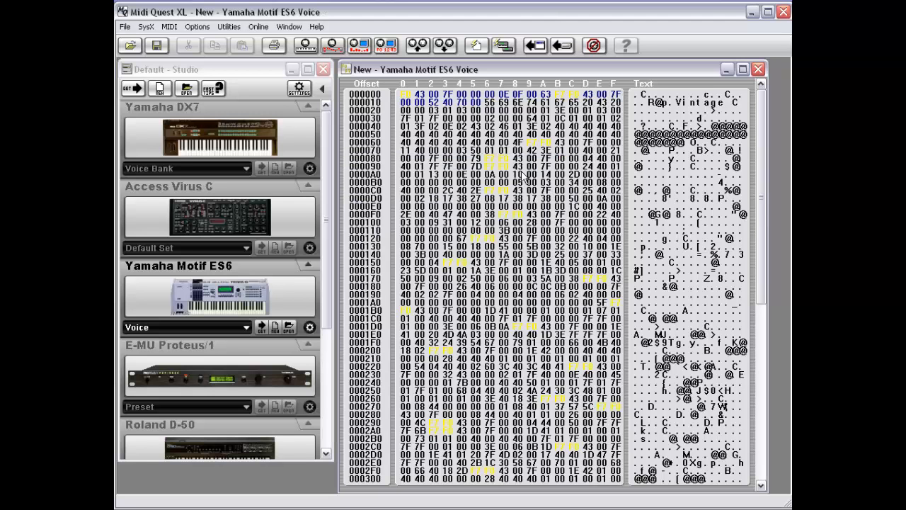
right_click(449, 113)
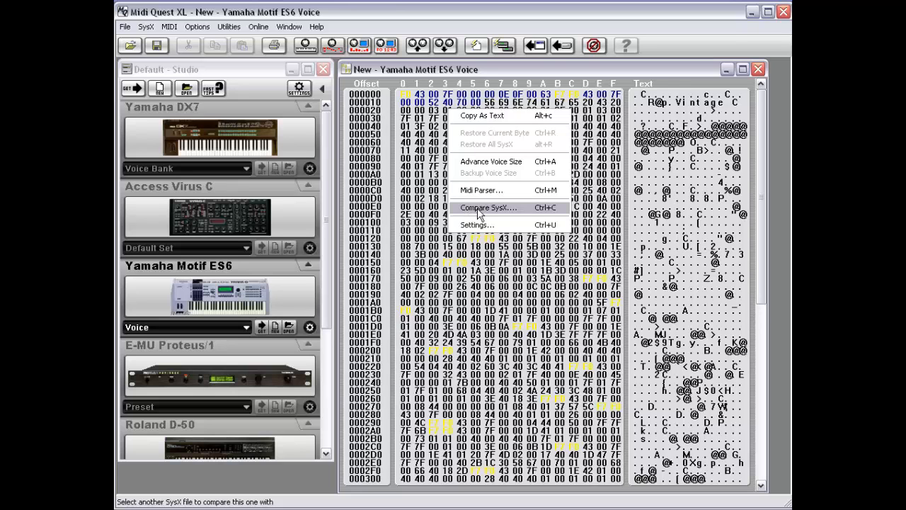
click(346, 70)
click(349, 74)
click(427, 70)
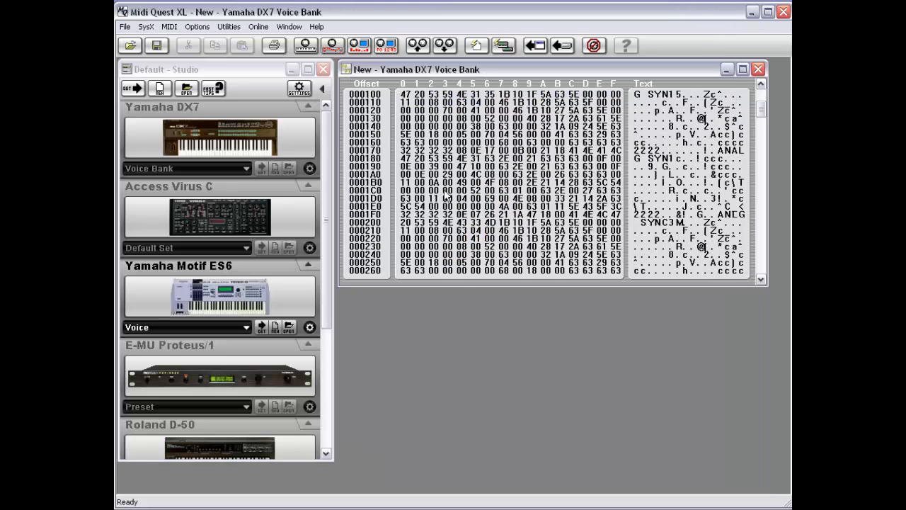
Step: Enlarge the DX7 voice bank window vertically and compare its SysX with the file DX1.VBk from the DX folder
drag(462, 285, 460, 462)
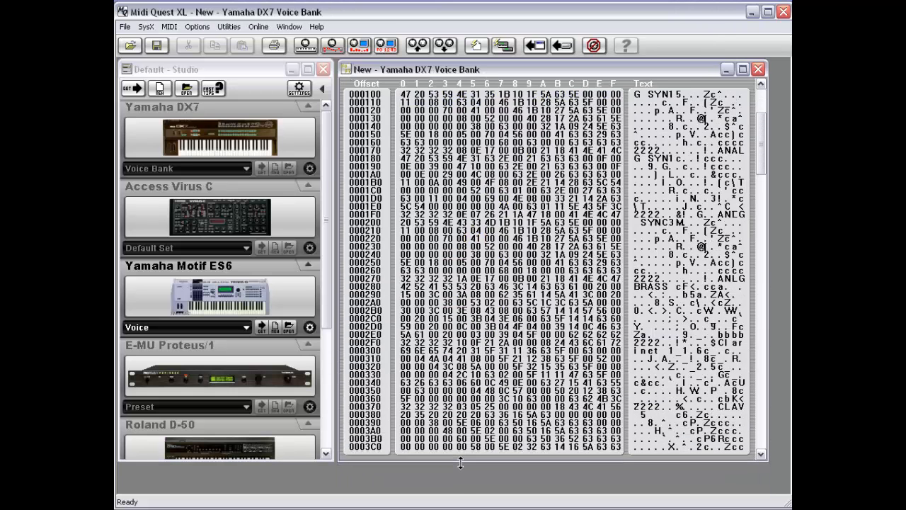
right_click(428, 132)
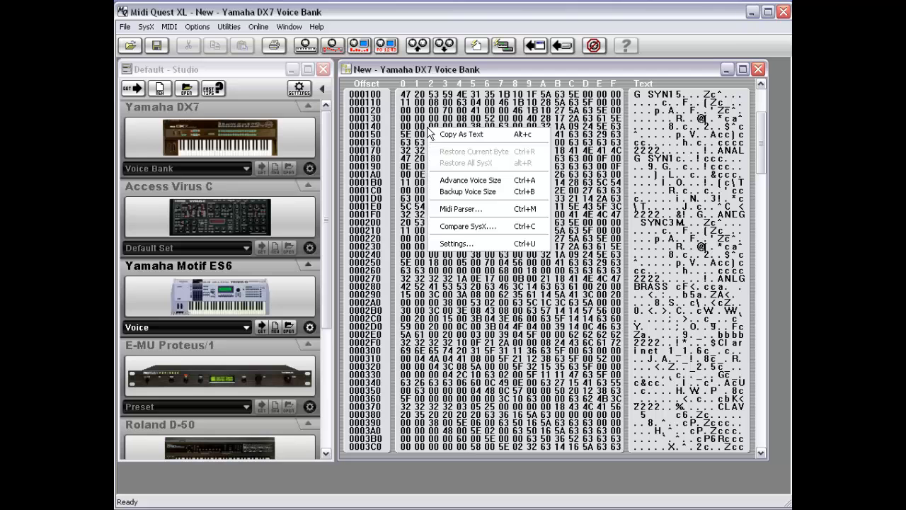
click(492, 228)
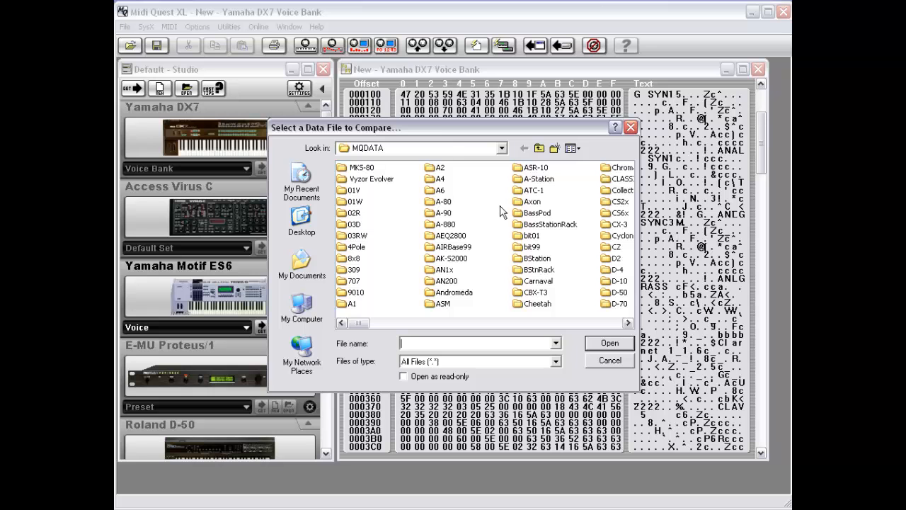
click(538, 260)
text(dx)
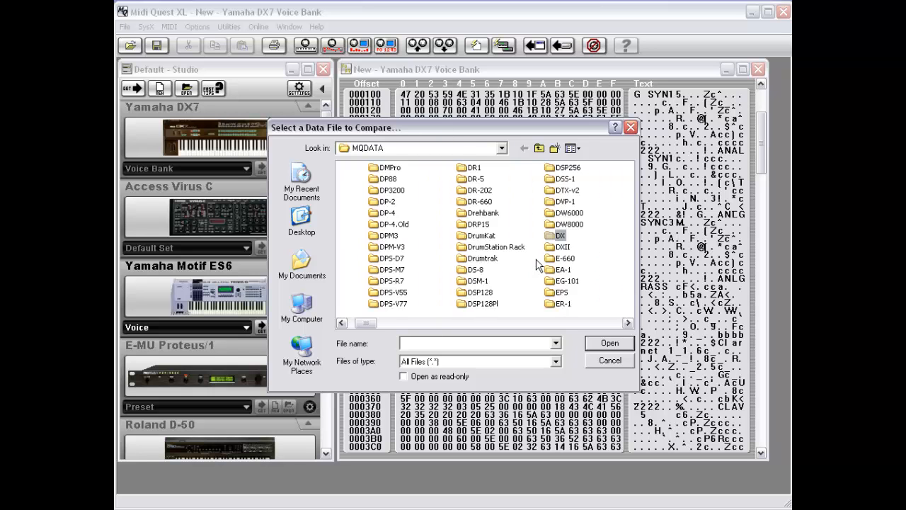
key(Return)
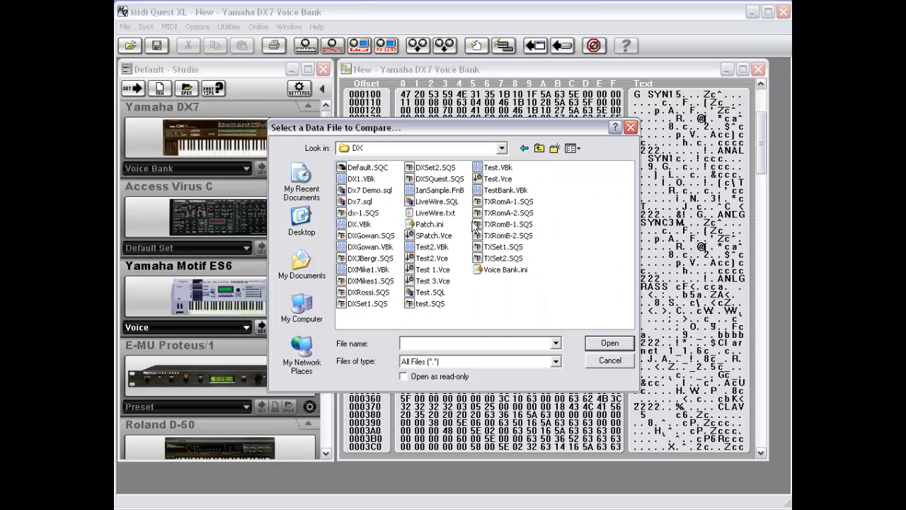
double_click(358, 179)
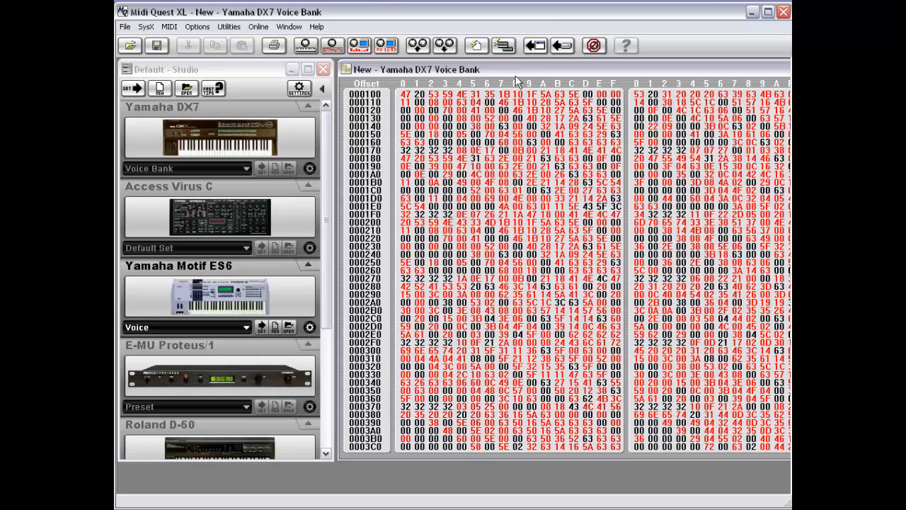
Step: Reposition the comparison window so both banks' data fit on screen, and examine the highlighted differences from offset 000000
drag(512, 69, 401, 70)
drag(756, 134, 756, 124)
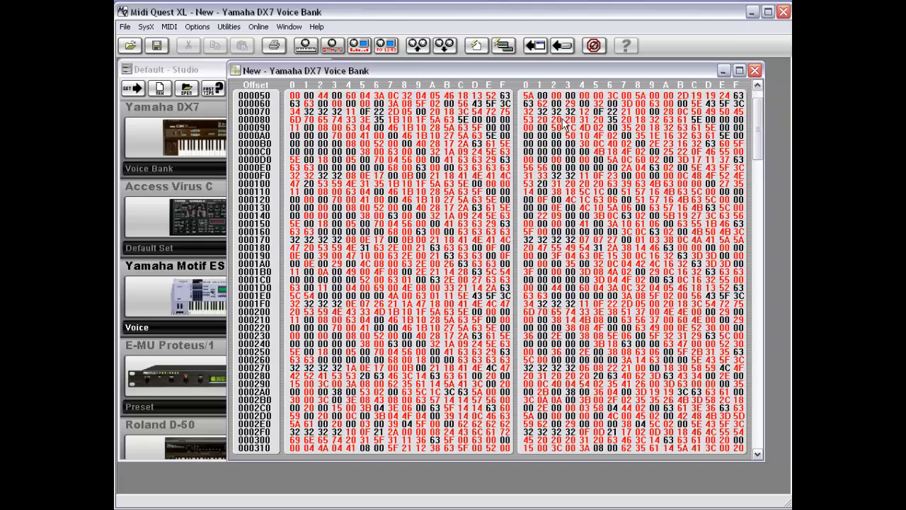
drag(761, 137, 752, 112)
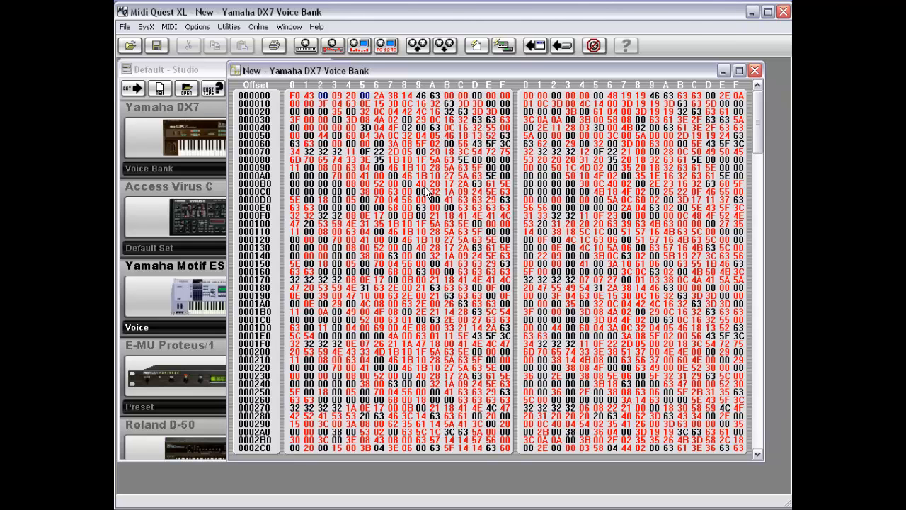
drag(759, 128, 732, 81)
Step: Turn off the SysX comparison and move the DX7 voice bank window clear of the studio window
right_click(380, 147)
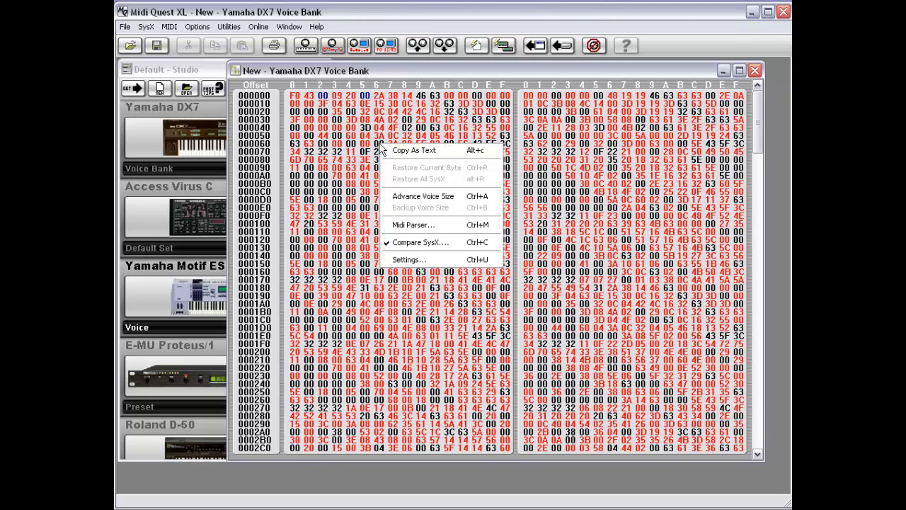
click(426, 249)
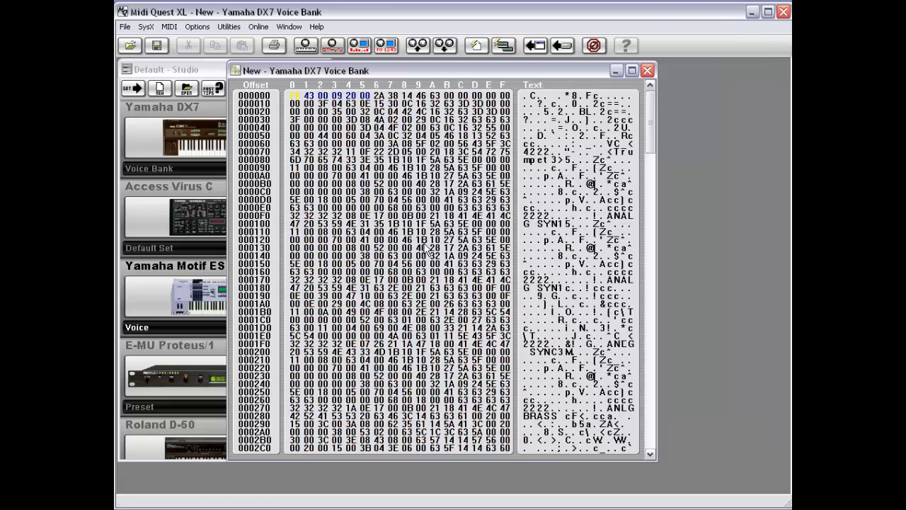
drag(483, 70, 607, 71)
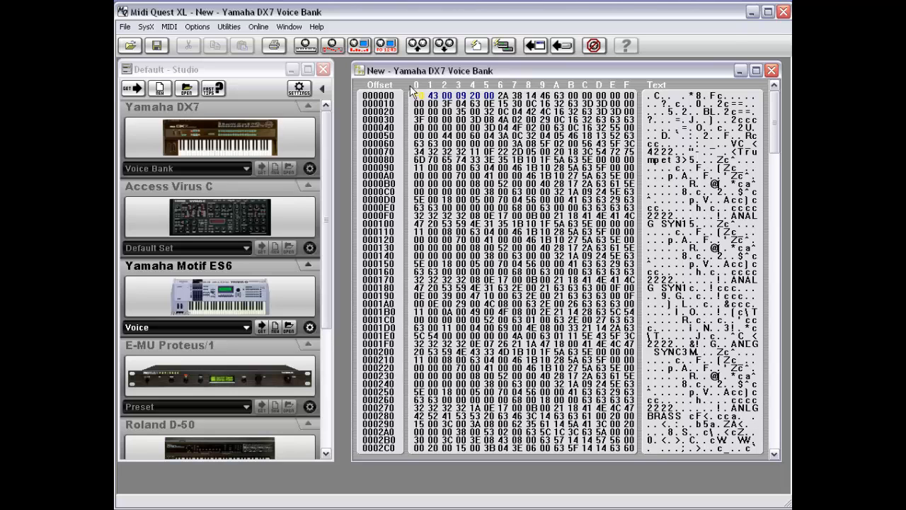
Step: View the DX7 voice bank's SysX data through its last byte, and inspect the bank's Settings without changing them
drag(775, 113, 781, 428)
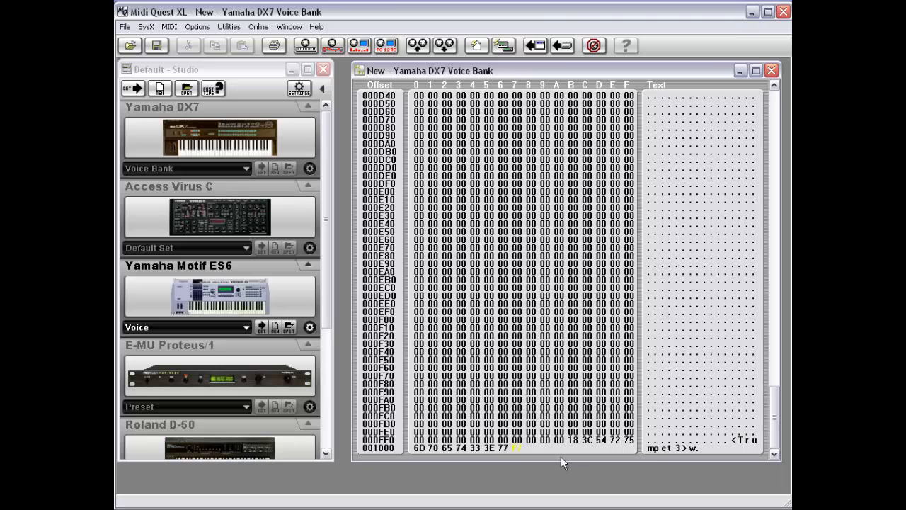
drag(776, 435, 778, 93)
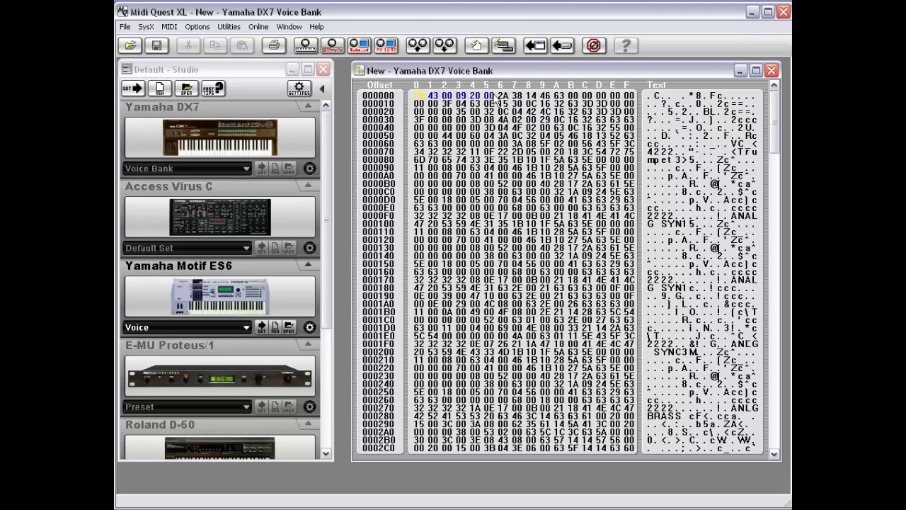
right_click(470, 115)
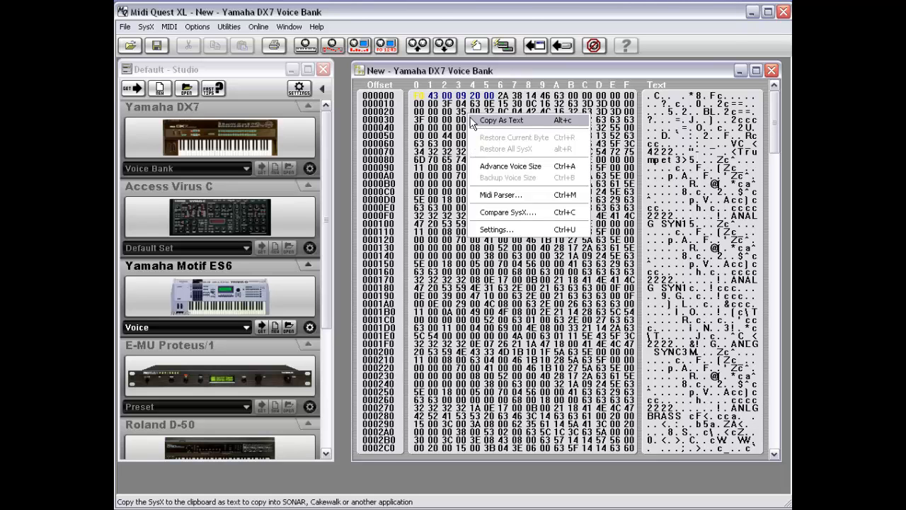
click(498, 231)
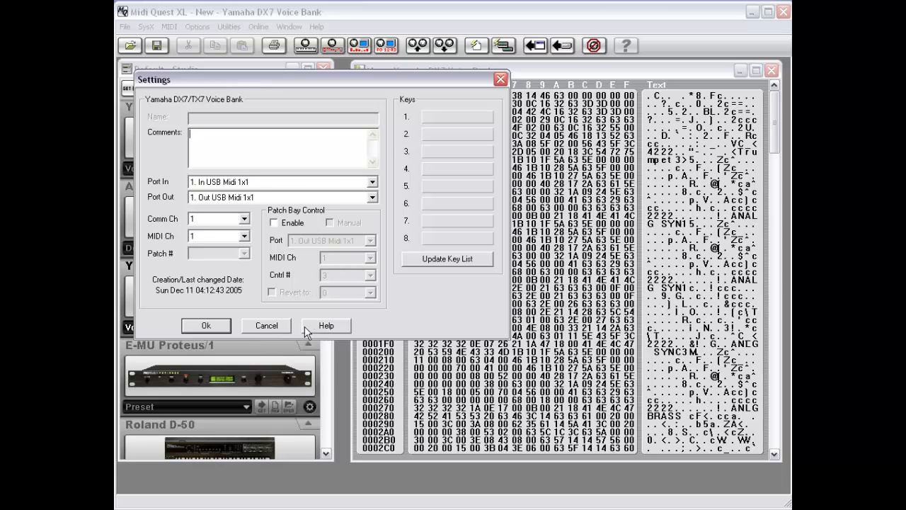
click(274, 327)
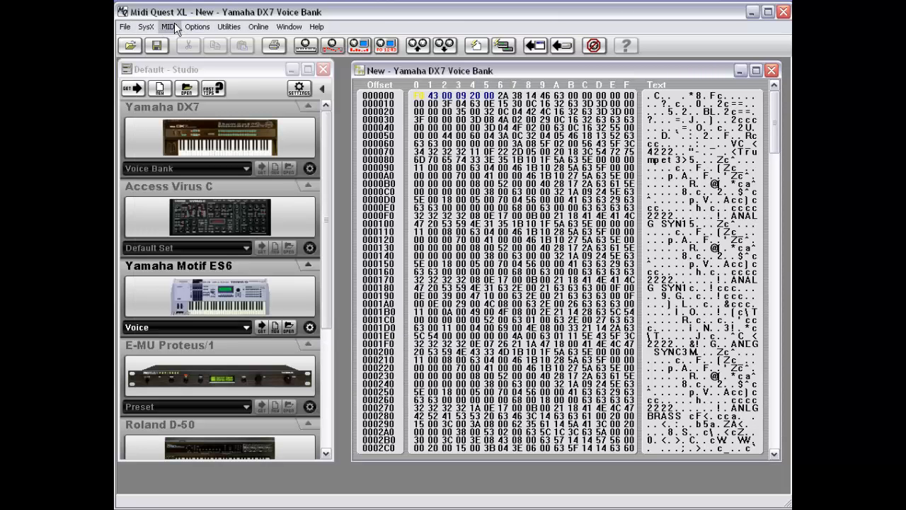
click(172, 26)
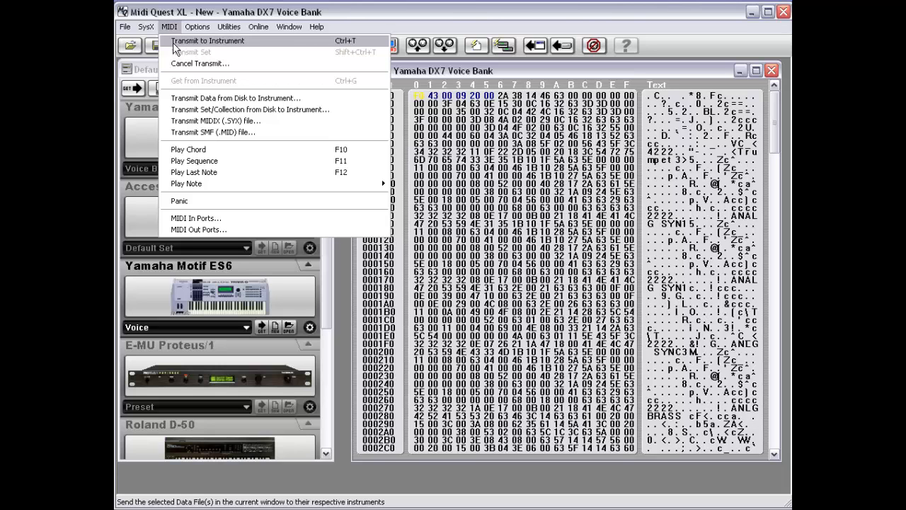
click(476, 92)
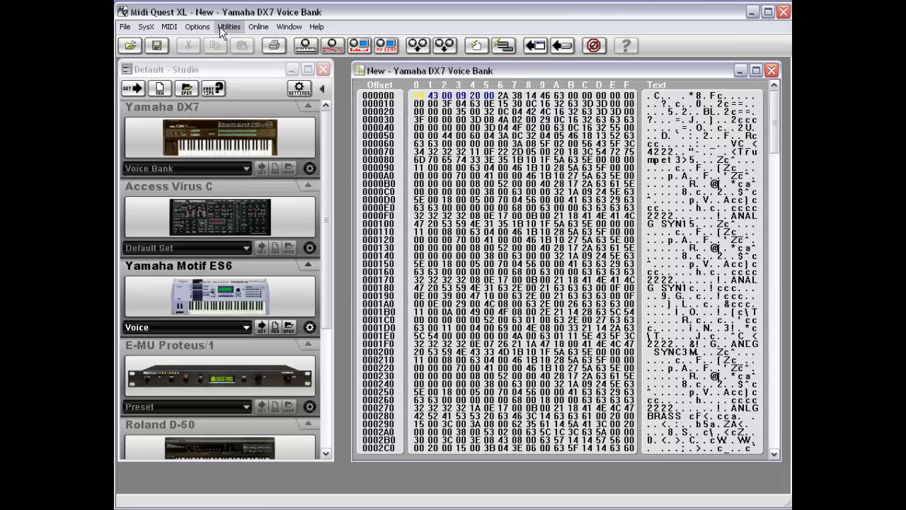
click(174, 29)
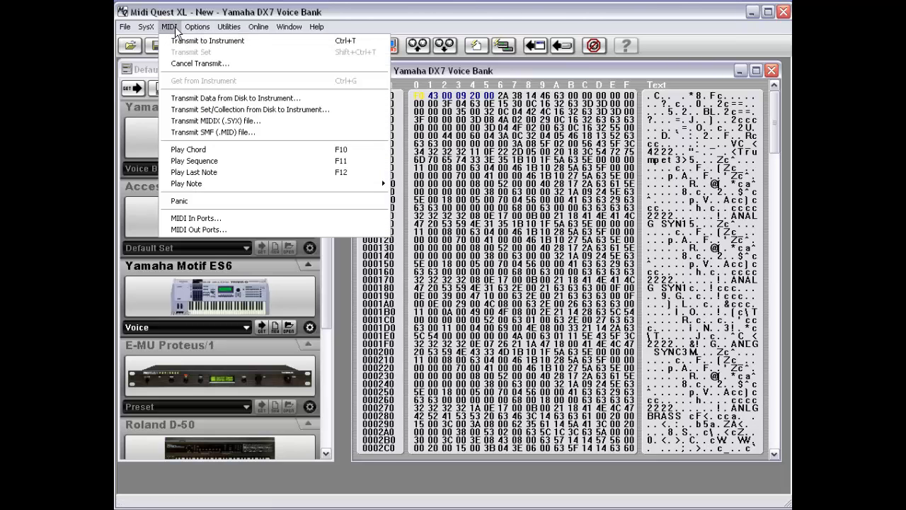
click(627, 174)
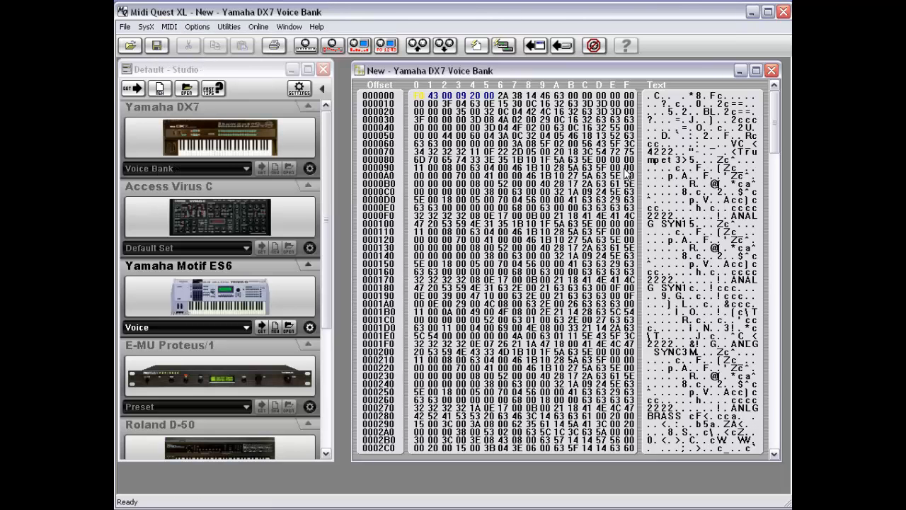